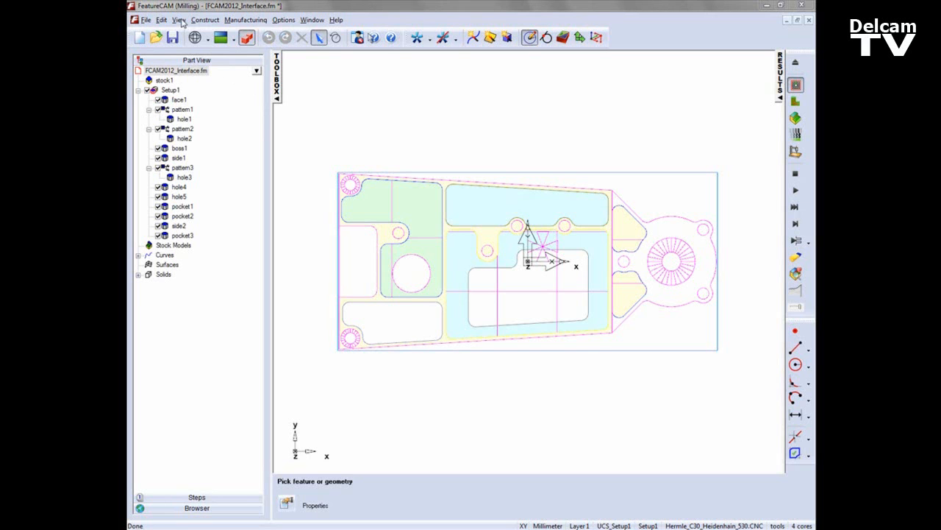
Display the part in the Isometric view, switch to Isometric 4, and return to Isometric.
{"action": "left_click", "coordinate": [180, 20]}
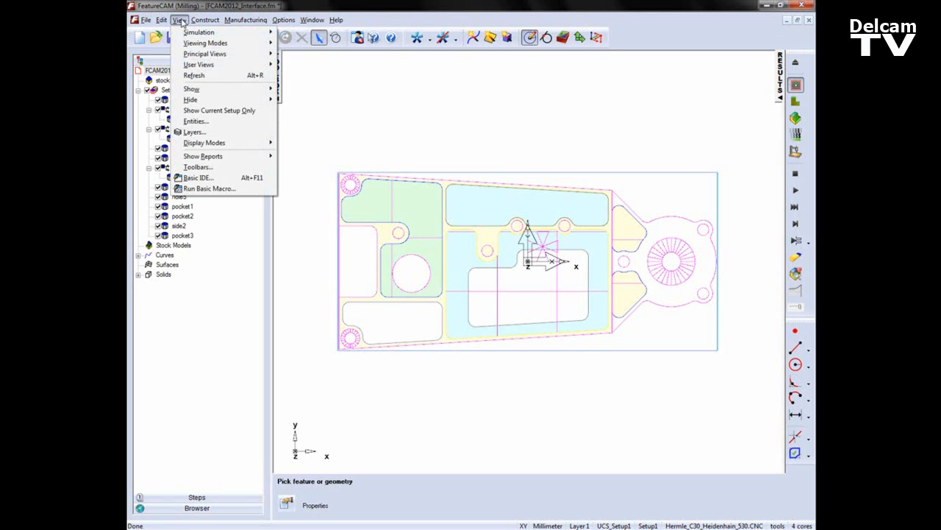
{"action": "mouse_move", "coordinate": [238, 56]}
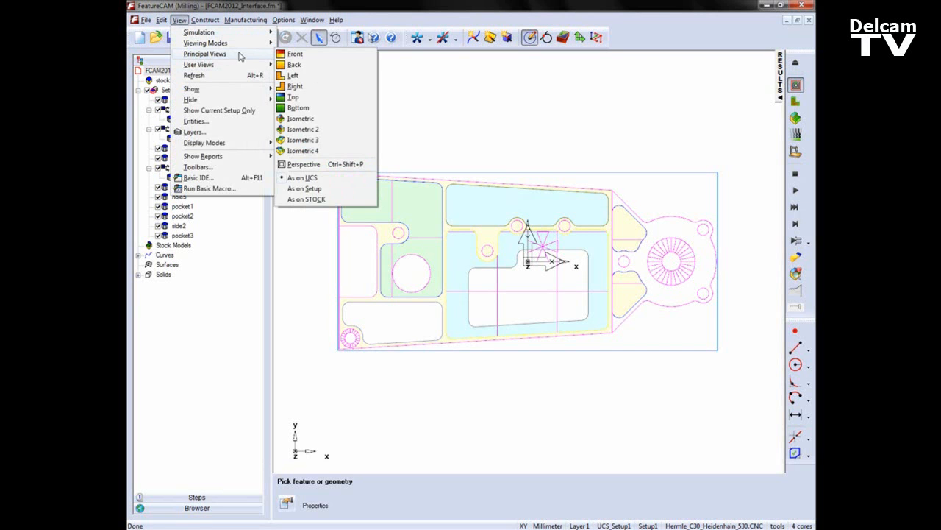
{"action": "left_click", "coordinate": [317, 152]}
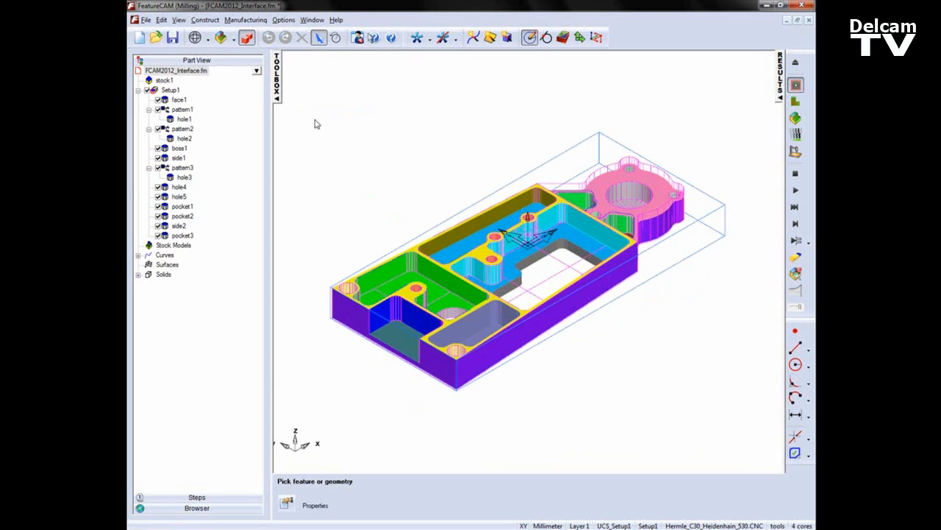
{"action": "left_click", "coordinate": [234, 37]}
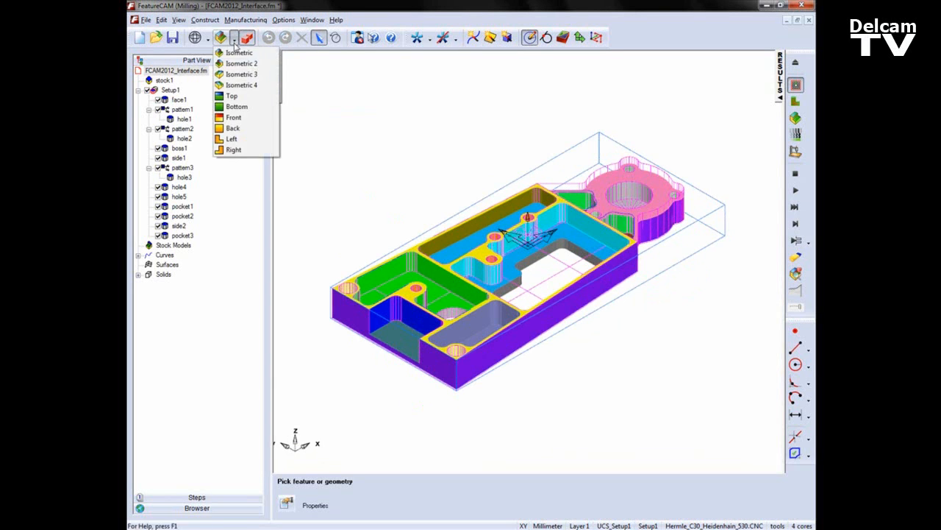
{"action": "left_click", "coordinate": [241, 86]}
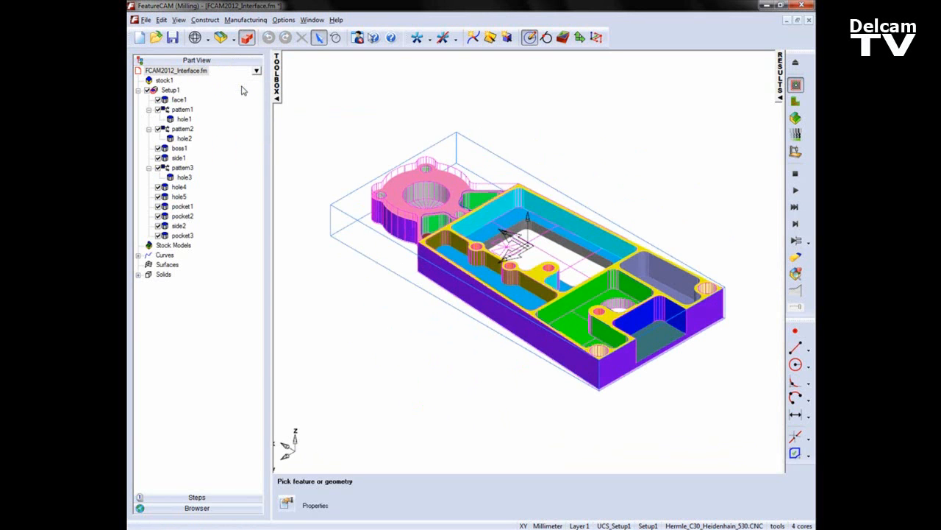
{"action": "left_click", "coordinate": [234, 38]}
{"action": "left_click", "coordinate": [235, 57]}
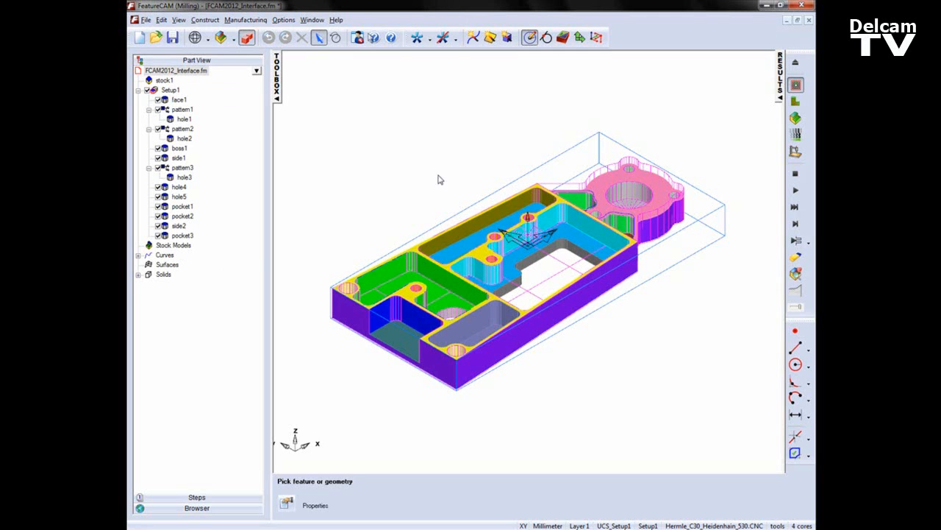
Run the 3D machining simulation from a rotated view, dismiss the gouge dialog, and stop the simulation.
{"action": "middle_click_drag", "start_coordinate": [610, 152], "coordinate": [505, 226]}
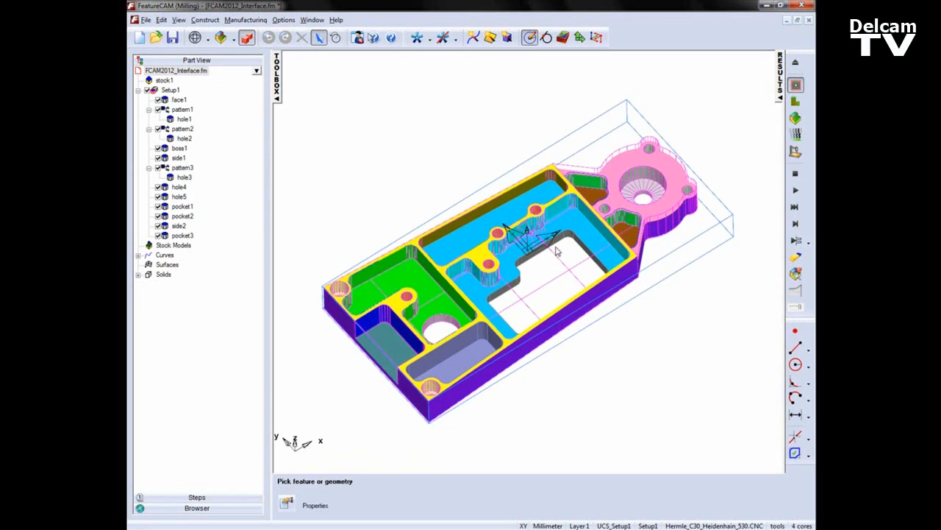
{"action": "left_click", "coordinate": [794, 192]}
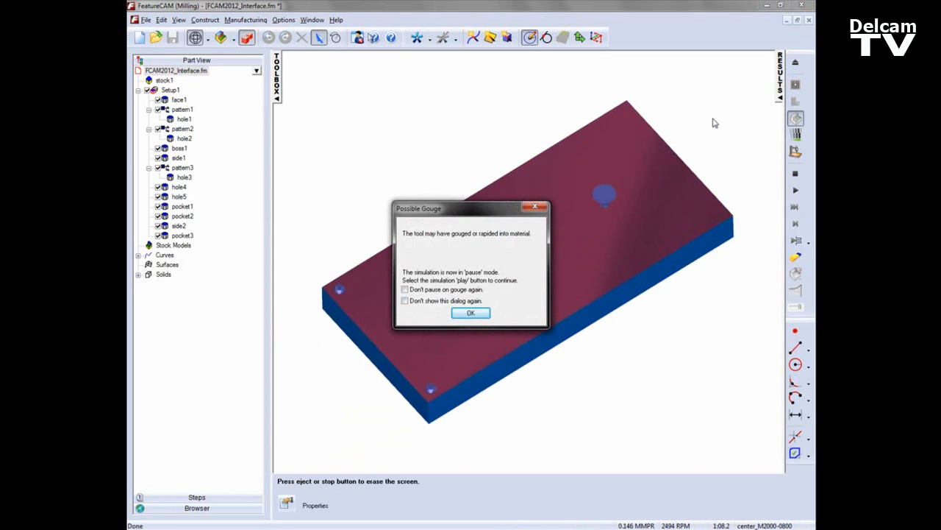
{"action": "left_click_drag", "start_coordinate": [489, 217], "coordinate": [396, 86]}
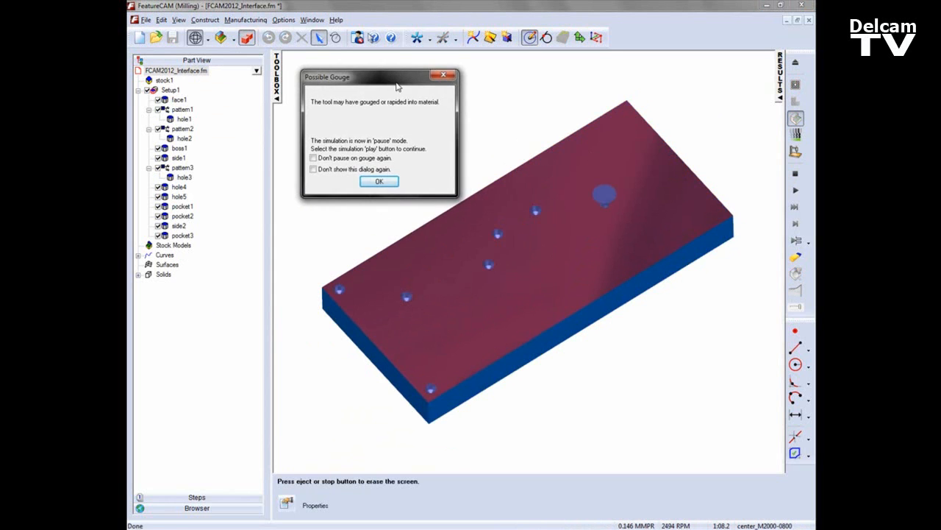
{"action": "left_click", "coordinate": [384, 185]}
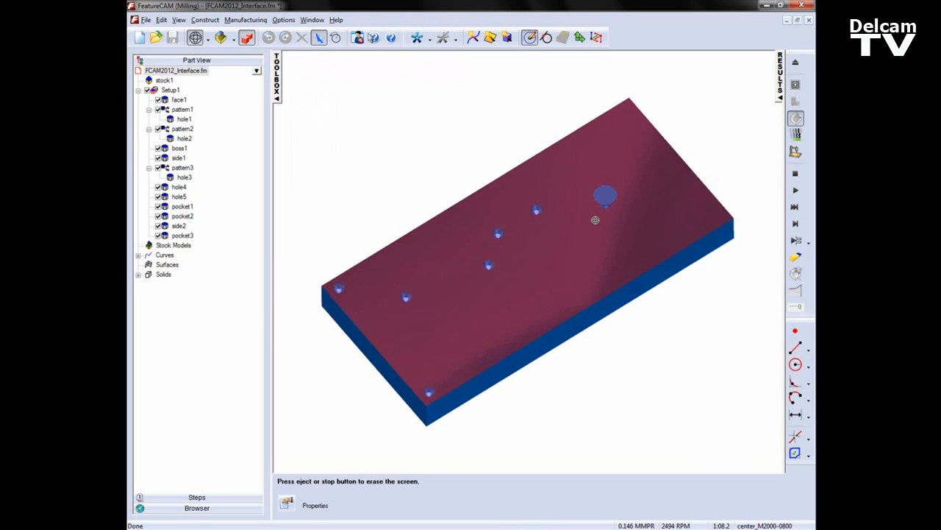
{"action": "left_click", "coordinate": [795, 173]}
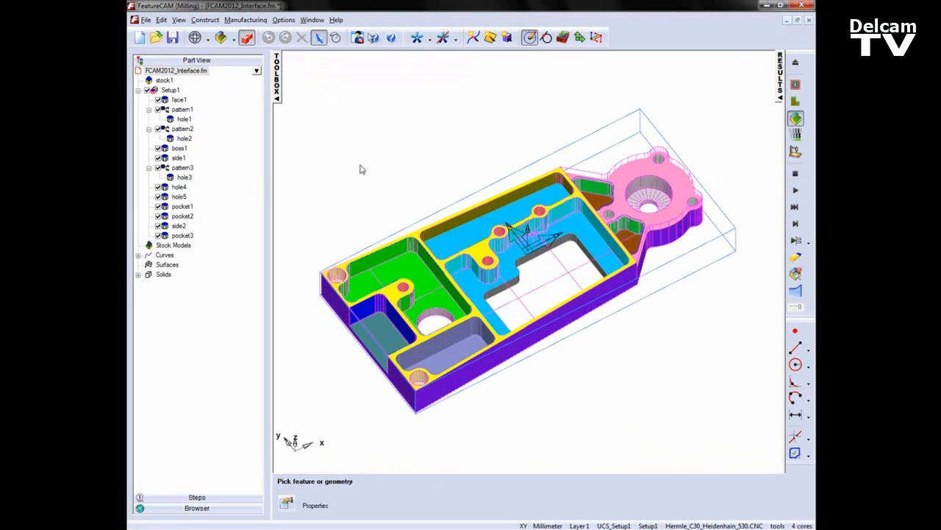
Create a group feature containing pattern1, pattern2, pattern3, hole4 and hole5, and collapse it in the part tree.
{"action": "left_click", "coordinate": [563, 37]}
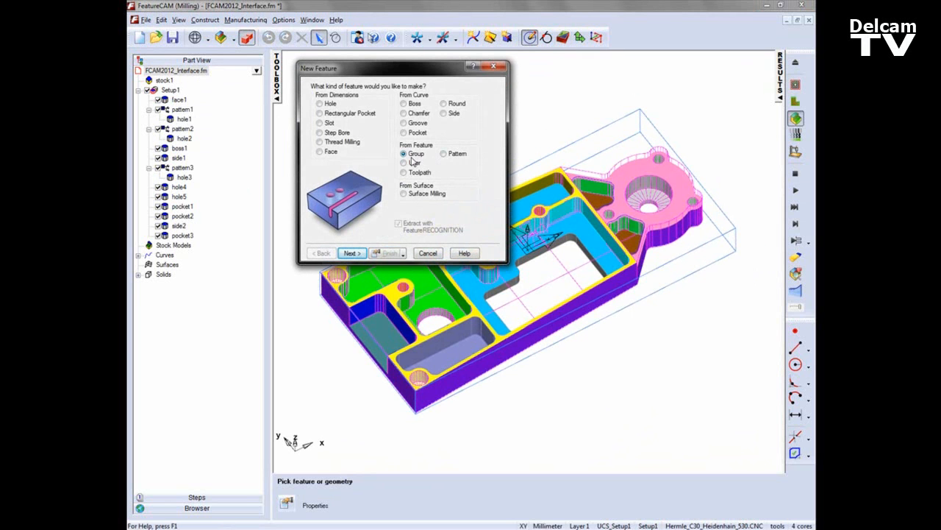
{"action": "left_click", "coordinate": [352, 253]}
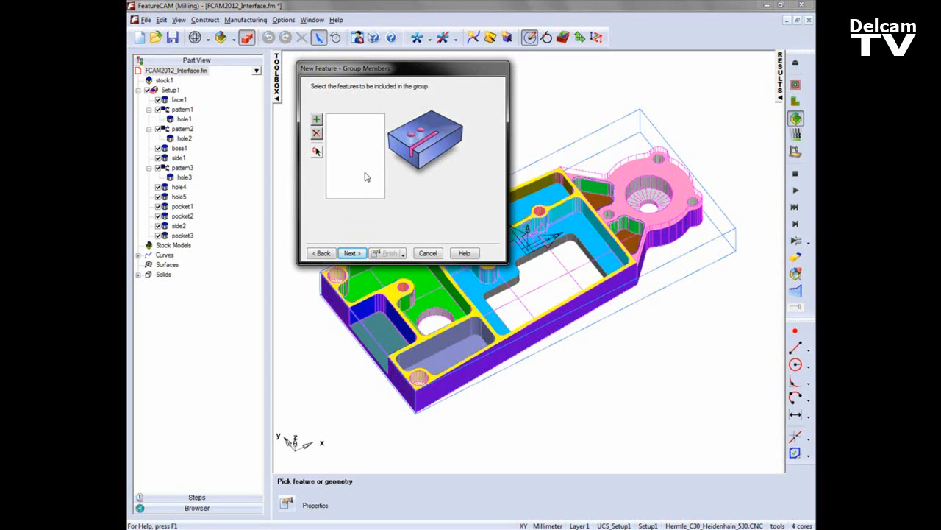
{"action": "left_click", "coordinate": [182, 110]}
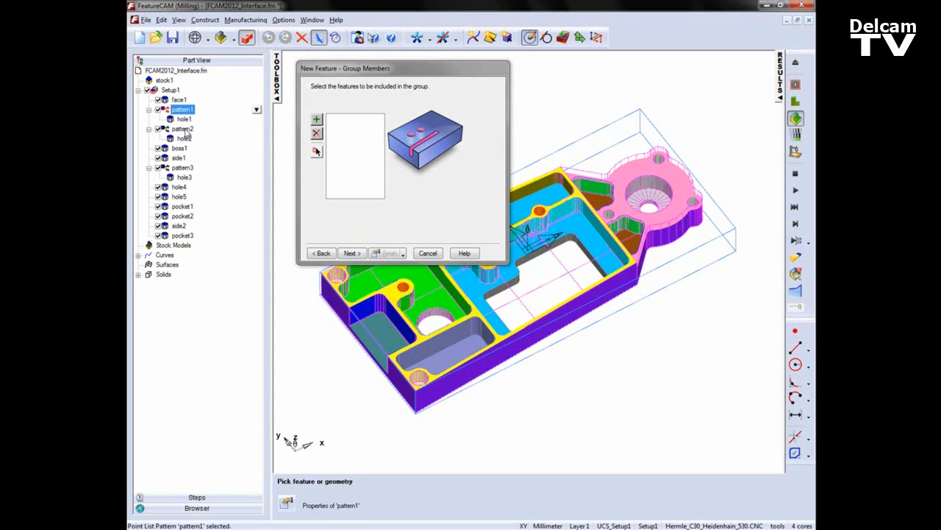
{"action": "left_click", "coordinate": [184, 129], "text": "shift"}
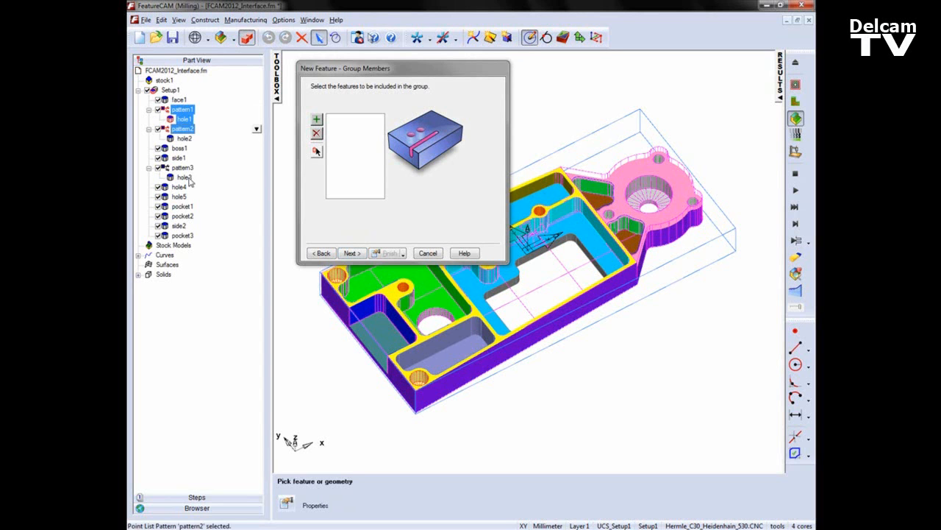
{"action": "left_click", "coordinate": [183, 168], "text": "ctrl"}
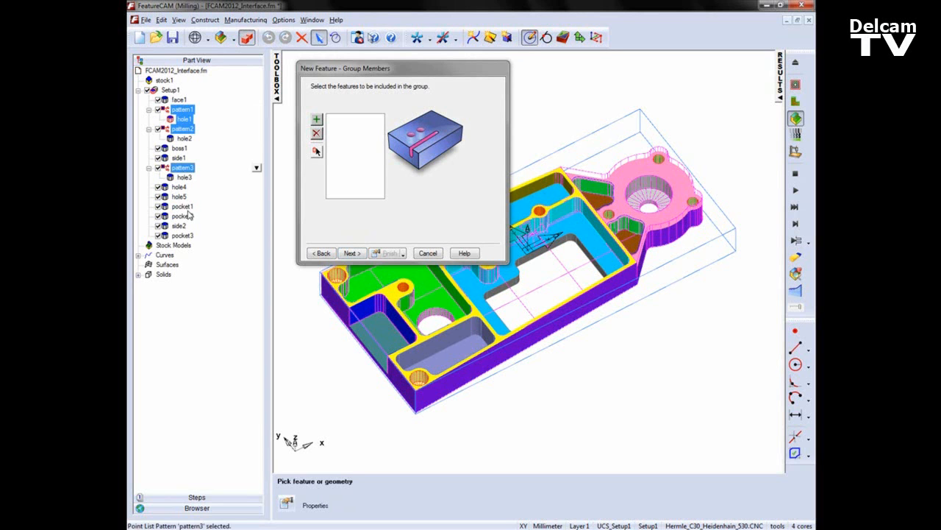
{"action": "left_click", "coordinate": [179, 186], "text": "ctrl"}
{"action": "left_click", "coordinate": [178, 196], "text": "ctrl"}
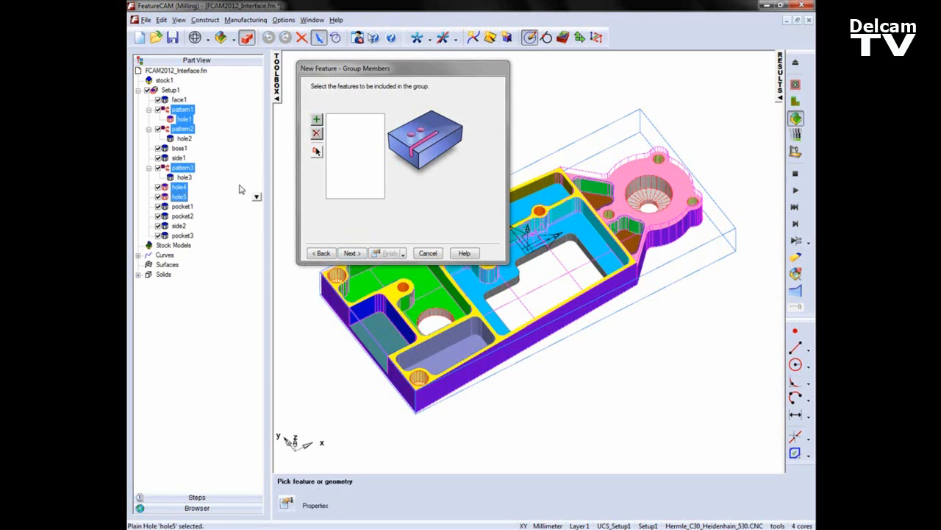
{"action": "left_click", "coordinate": [317, 120]}
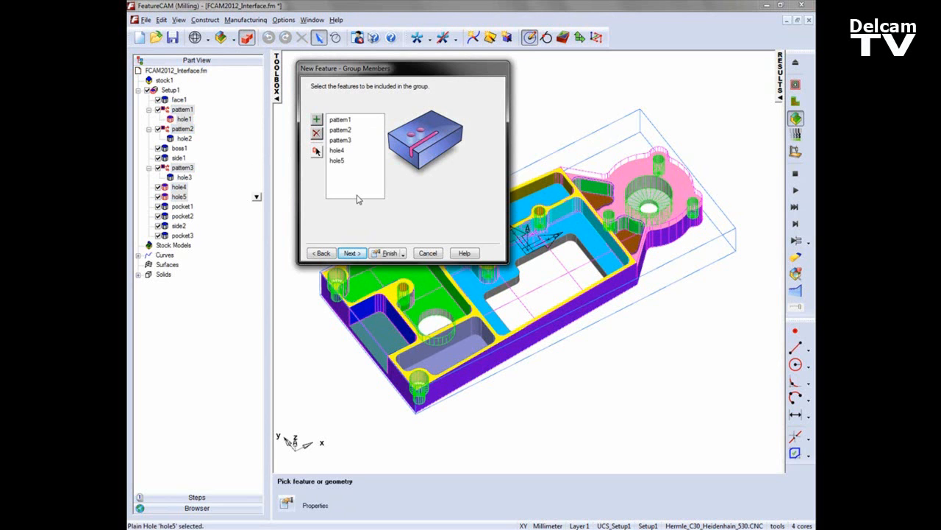
{"action": "left_click", "coordinate": [387, 253]}
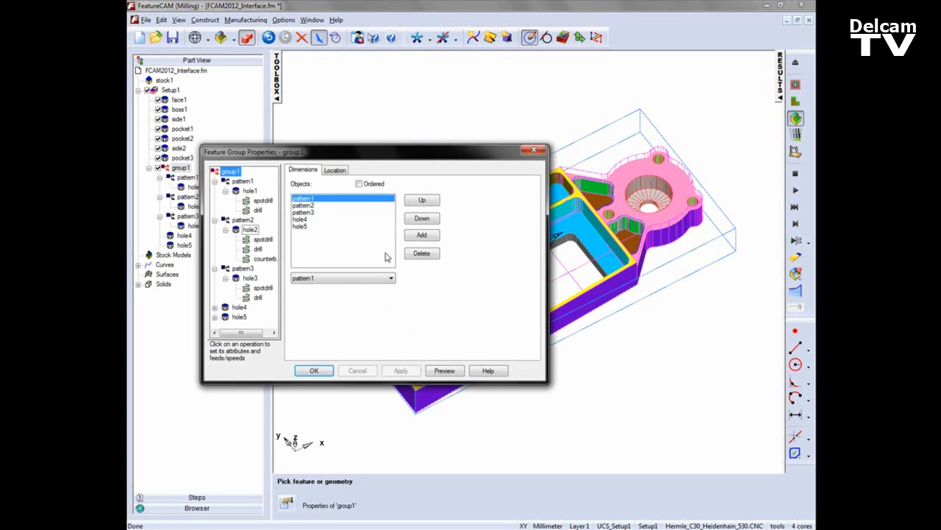
{"action": "left_click", "coordinate": [313, 370]}
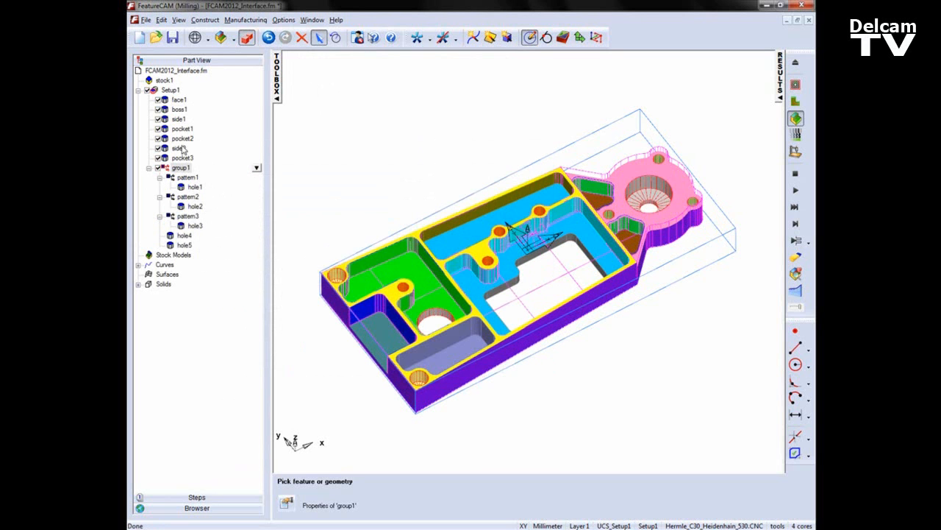
{"action": "left_click", "coordinate": [148, 169]}
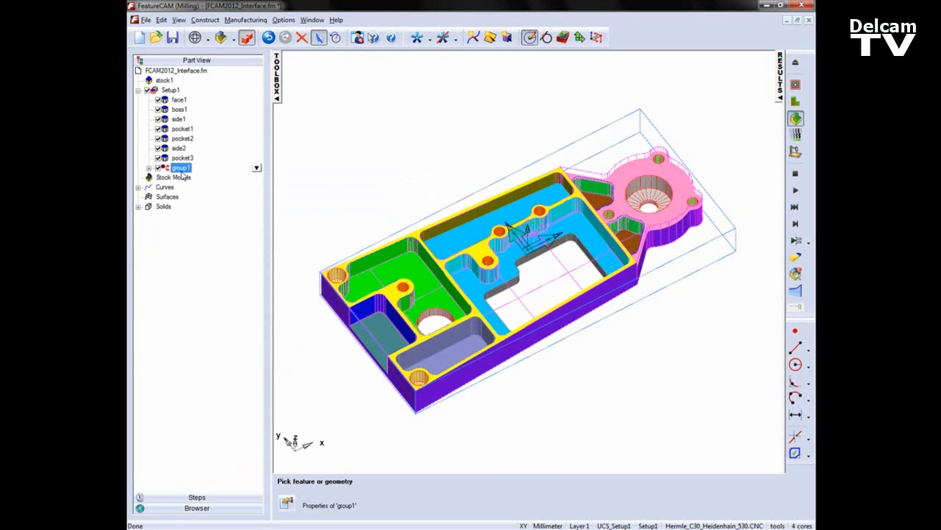
Rerun the 3D machining simulation with the grouped hole features and stop it.
{"action": "middle_click_drag", "start_coordinate": [628, 216], "coordinate": [634, 226]}
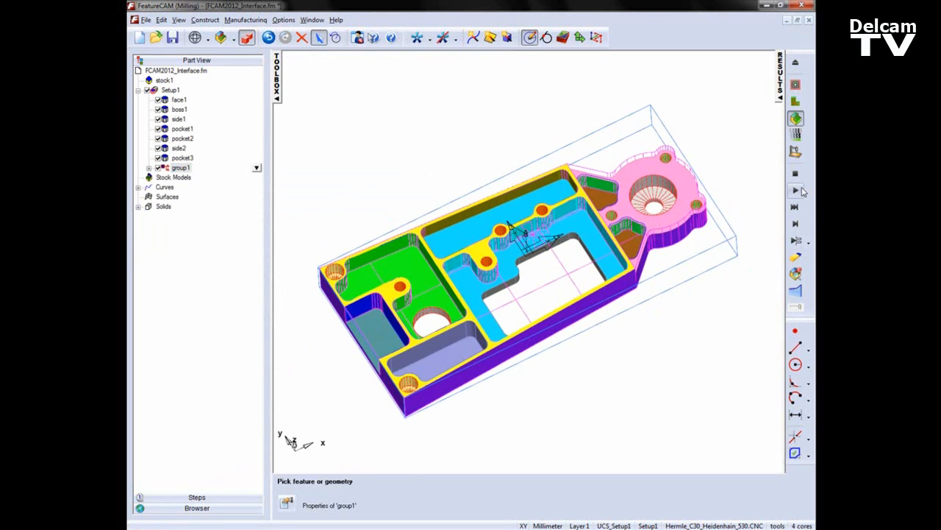
{"action": "left_click", "coordinate": [797, 191]}
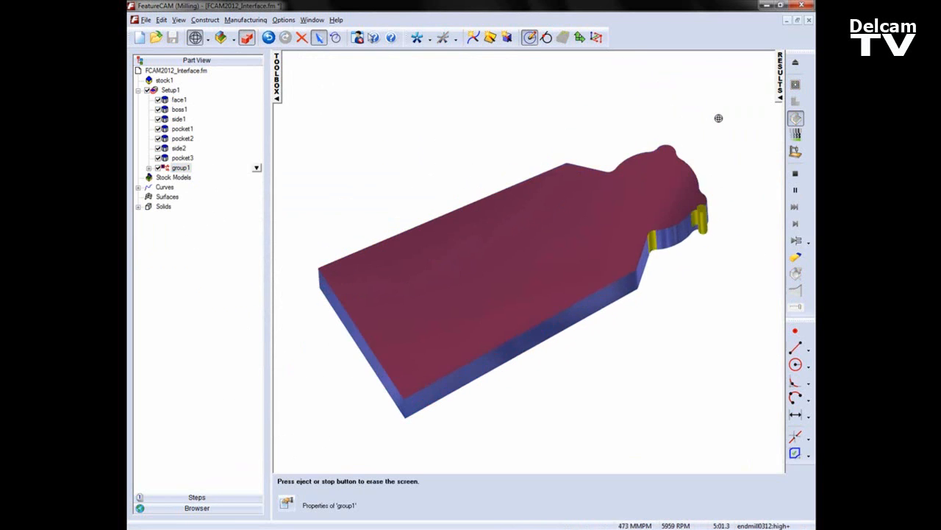
{"action": "left_click", "coordinate": [795, 175]}
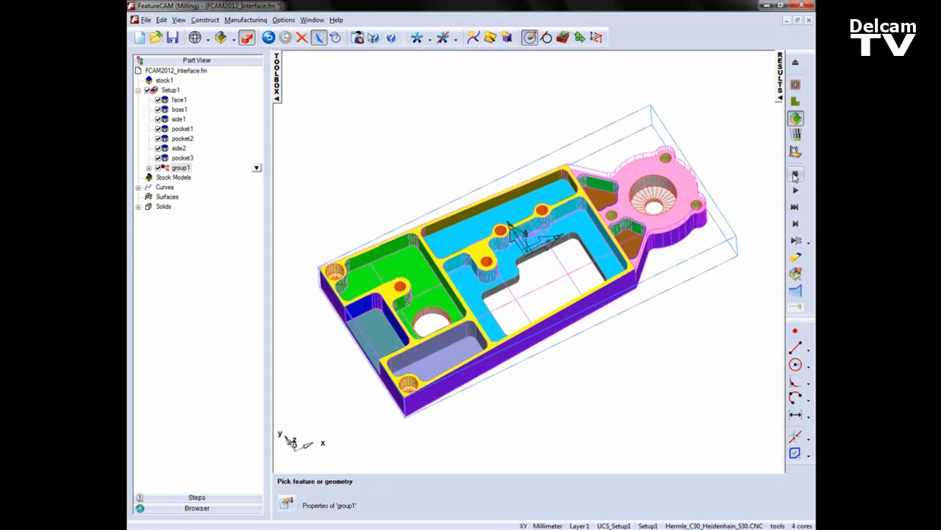
{"action": "middle_click_drag", "start_coordinate": [668, 387], "coordinate": [432, 322]}
{"action": "middle_click_drag", "start_coordinate": [449, 290], "coordinate": [483, 200]}
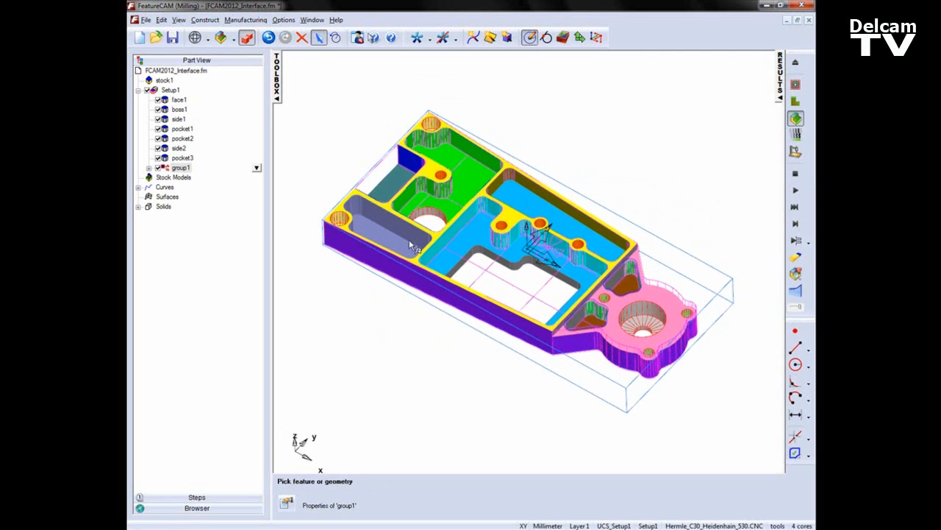
{"action": "middle_click_drag", "start_coordinate": [435, 287], "coordinate": [518, 256]}
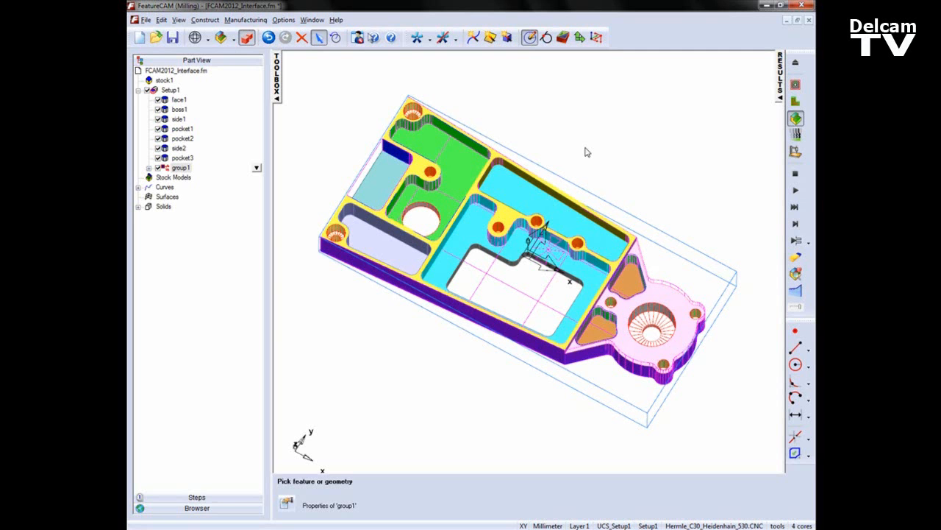
{"action": "middle_click_drag", "start_coordinate": [468, 254], "coordinate": [452, 207]}
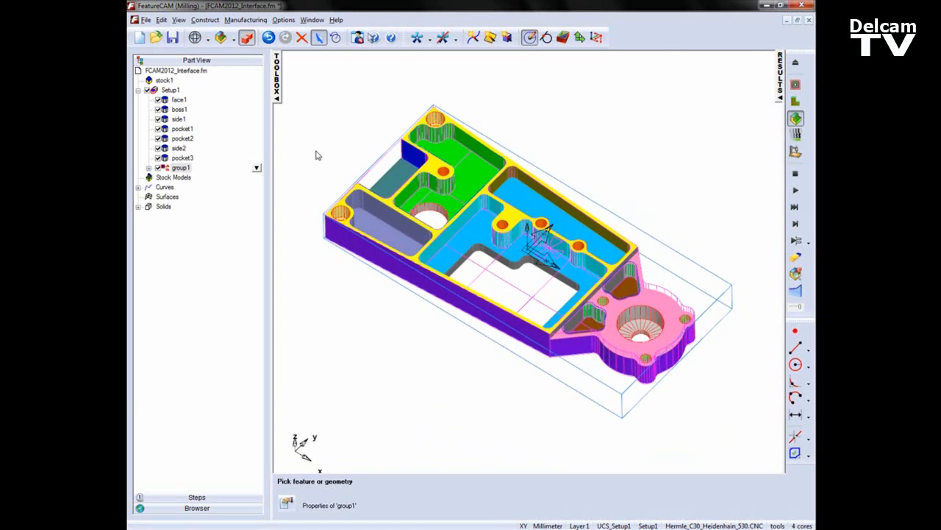
Open the keyboard shortcut settings for customizing, with the dialog moved clear of the part.
{"action": "right_click", "coordinate": [660, 38]}
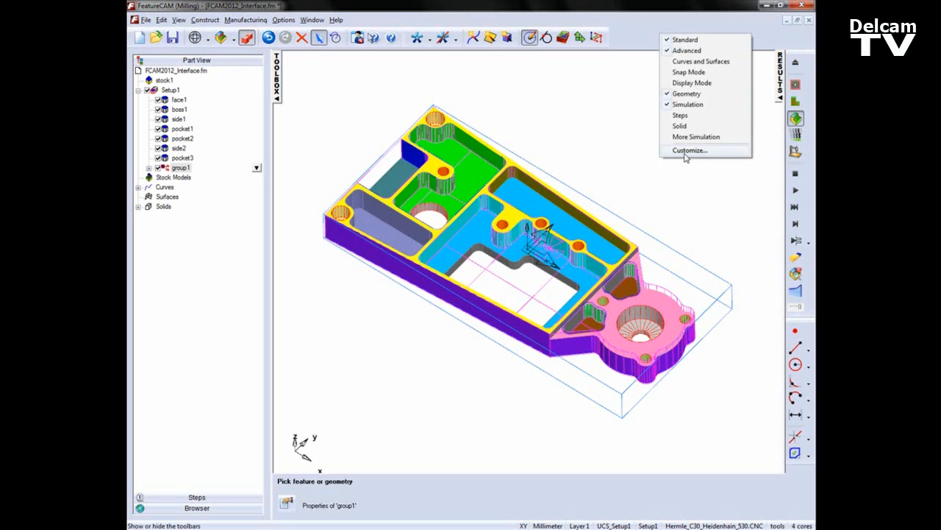
{"action": "left_click", "coordinate": [541, 114]}
{"action": "left_click", "coordinate": [179, 19]}
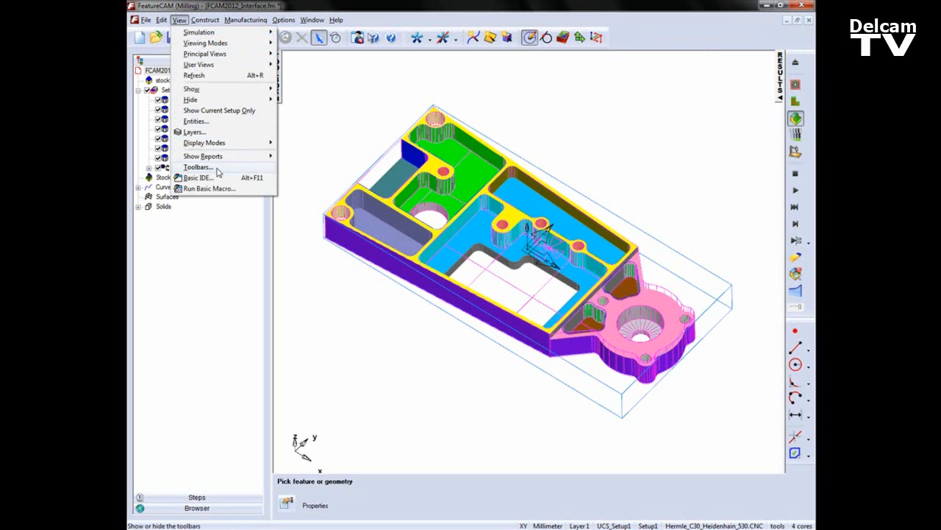
{"action": "left_click", "coordinate": [217, 169]}
{"action": "left_click_drag", "start_coordinate": [448, 171], "coordinate": [235, 53]}
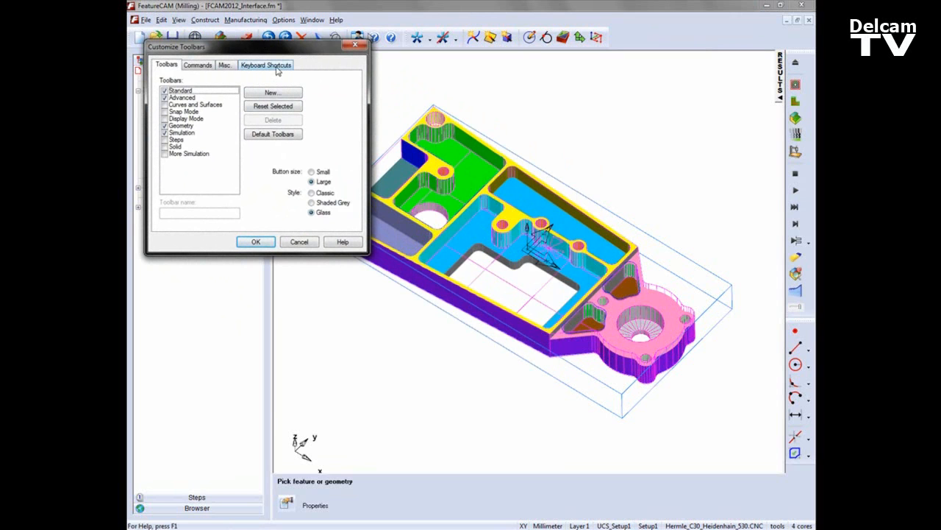
{"action": "left_click", "coordinate": [277, 67]}
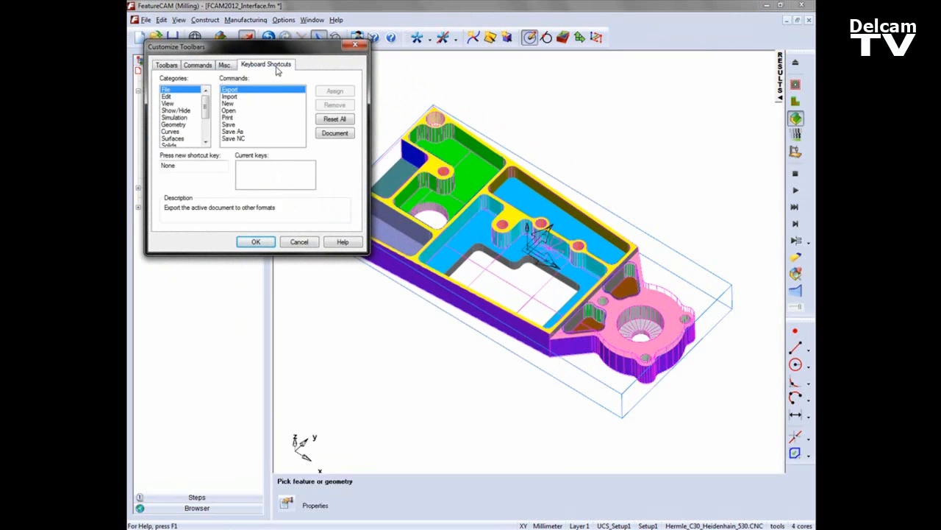
Check the current shortcut keys of the Copy, Show All and Center All commands in the Edit, Show/Hide and View categories.
{"action": "left_click", "coordinate": [181, 111]}
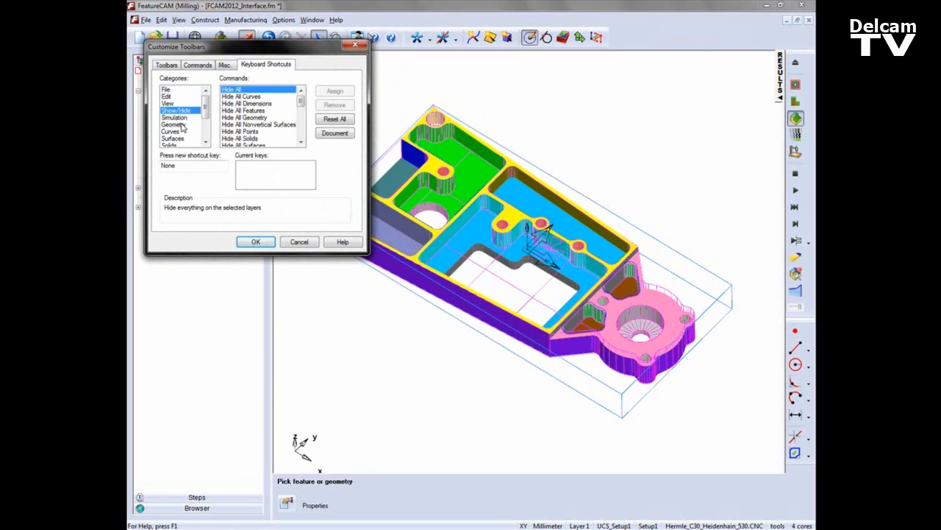
{"action": "left_click", "coordinate": [175, 96]}
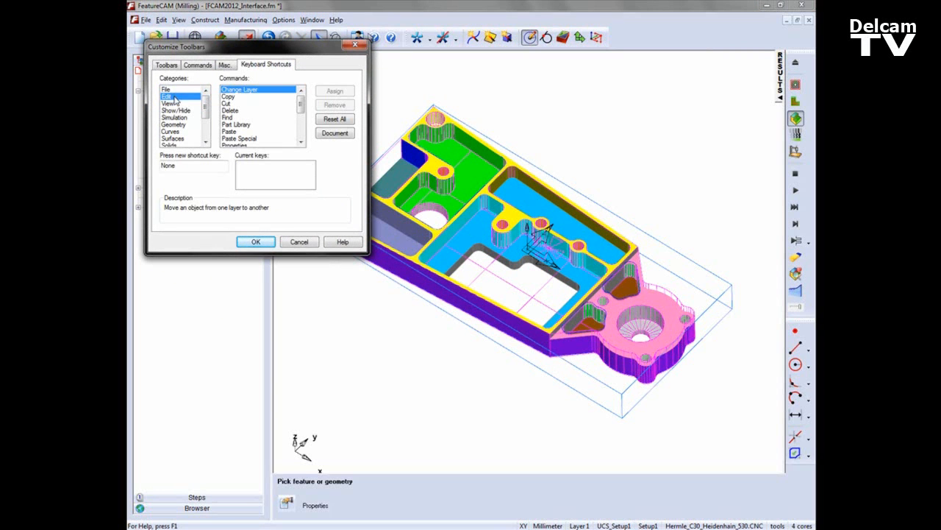
{"action": "left_click", "coordinate": [236, 97]}
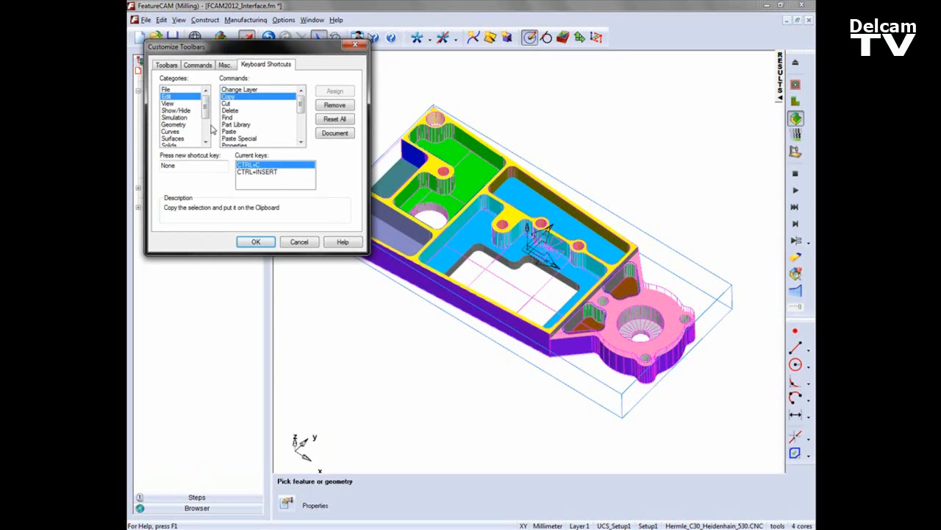
{"action": "left_click", "coordinate": [176, 111]}
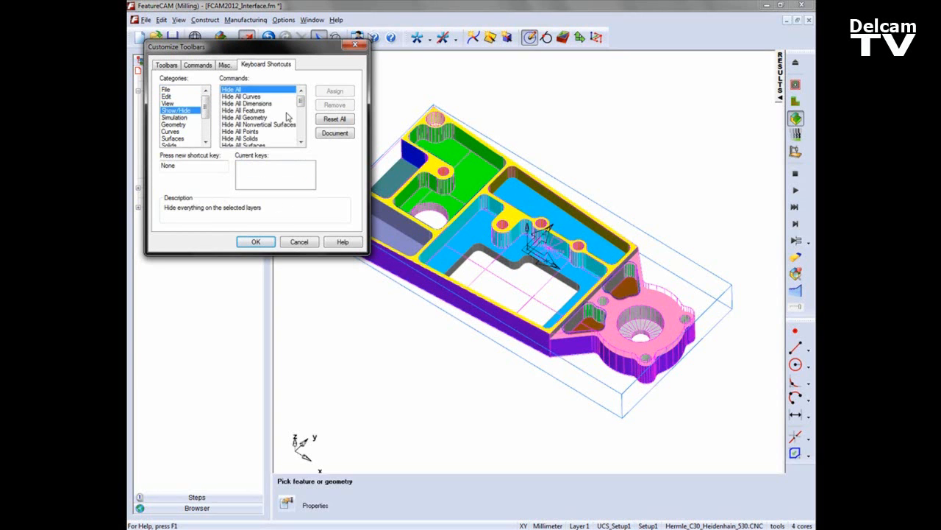
{"action": "left_click", "coordinate": [301, 110]}
{"action": "left_click_drag", "start_coordinate": [301, 110], "coordinate": [301, 119]}
{"action": "left_click", "coordinate": [233, 112]}
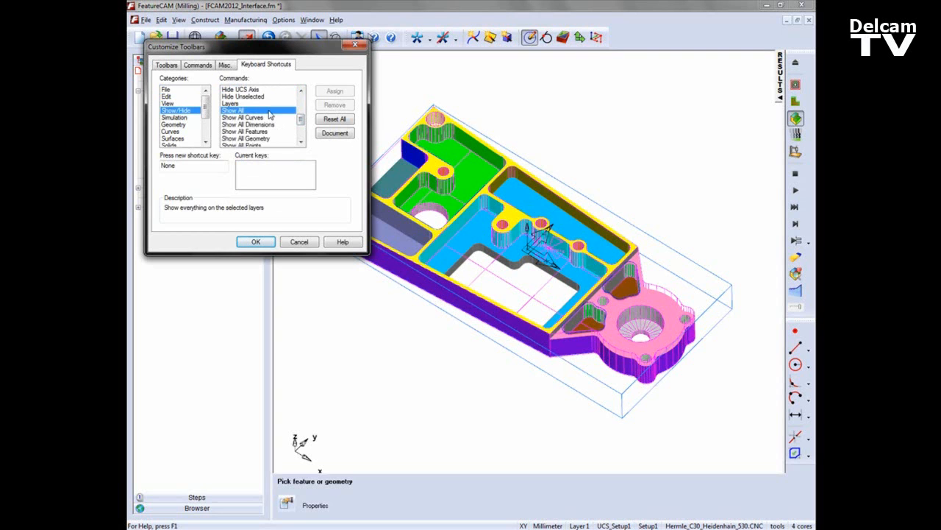
{"action": "left_click", "coordinate": [168, 104]}
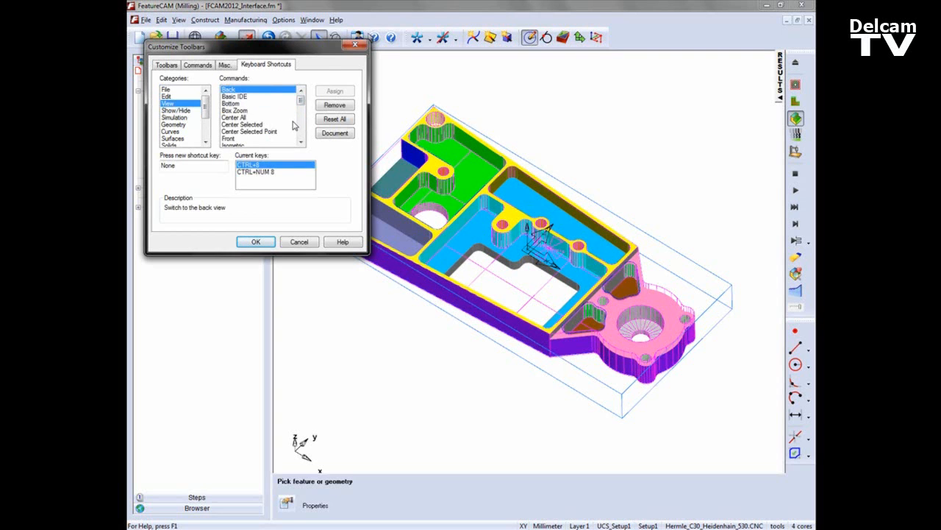
{"action": "mouse_move", "coordinate": [301, 100]}
{"action": "left_mouse_down"}
{"action": "mouse_move", "coordinate": [303, 135]}
{"action": "mouse_move", "coordinate": [302, 98]}
{"action": "left_mouse_up"}
{"action": "left_click", "coordinate": [241, 104]}
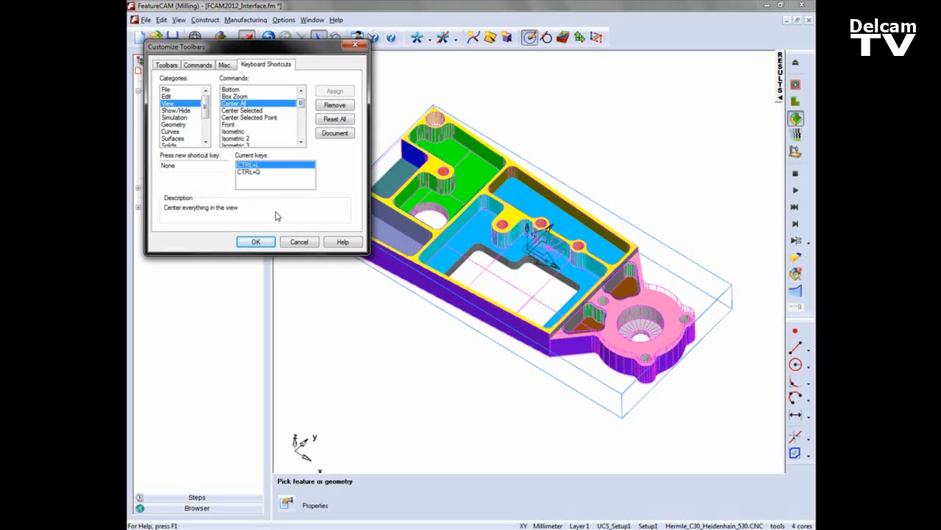
Assign CTRL+L as the keyboard shortcut for the Show All command in the Show/Hide category.
{"action": "left_click", "coordinate": [183, 110]}
{"action": "scroll", "coordinate": [298, 114], "scroll_direction": "down", "scroll_amount": 5}
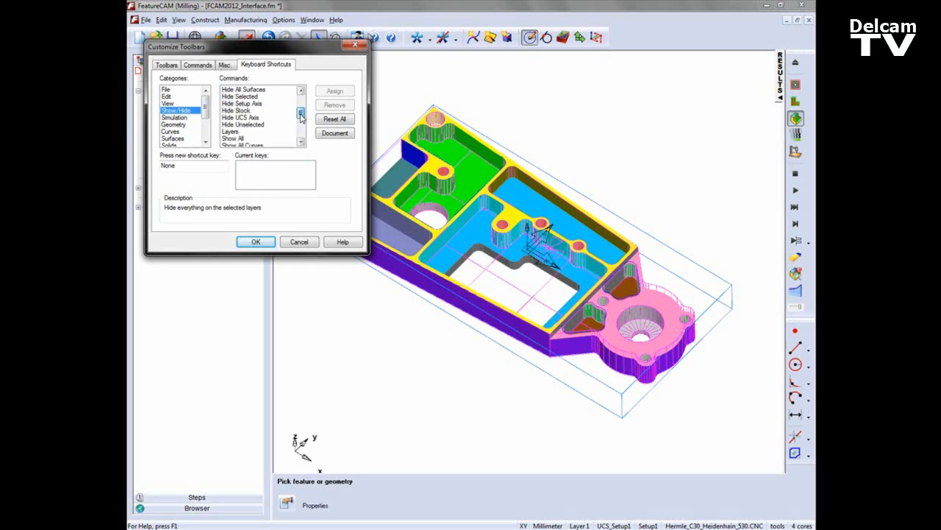
{"action": "left_click", "coordinate": [235, 111]}
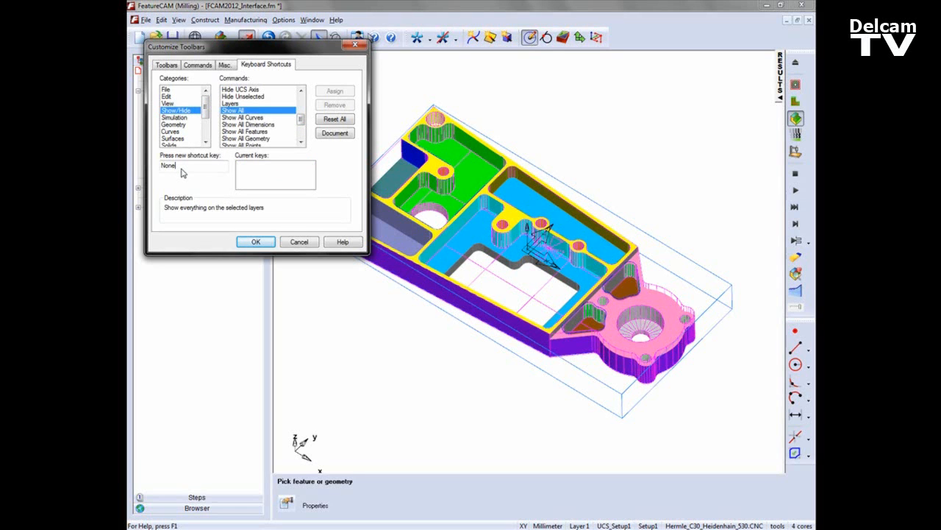
{"action": "key", "text": "ctrl"}
{"action": "key", "text": "ctrl+l"}
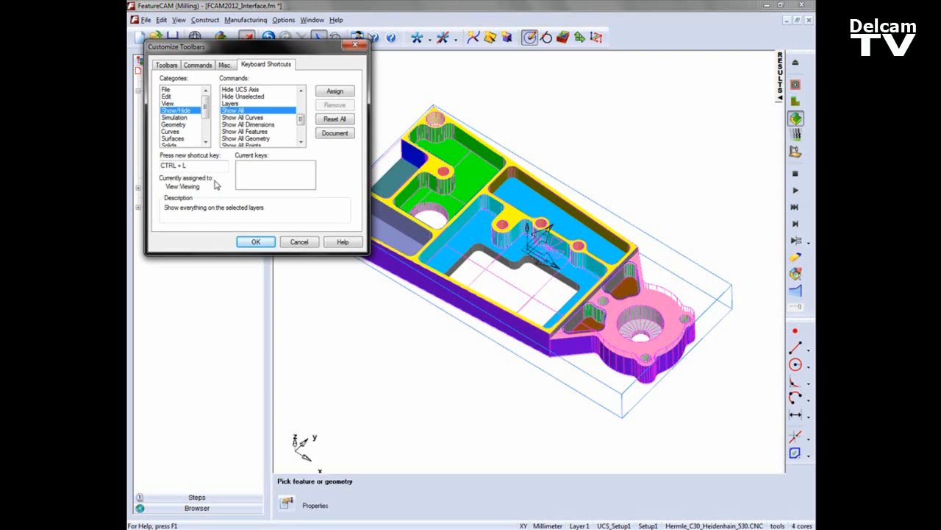
{"action": "left_click", "coordinate": [334, 92]}
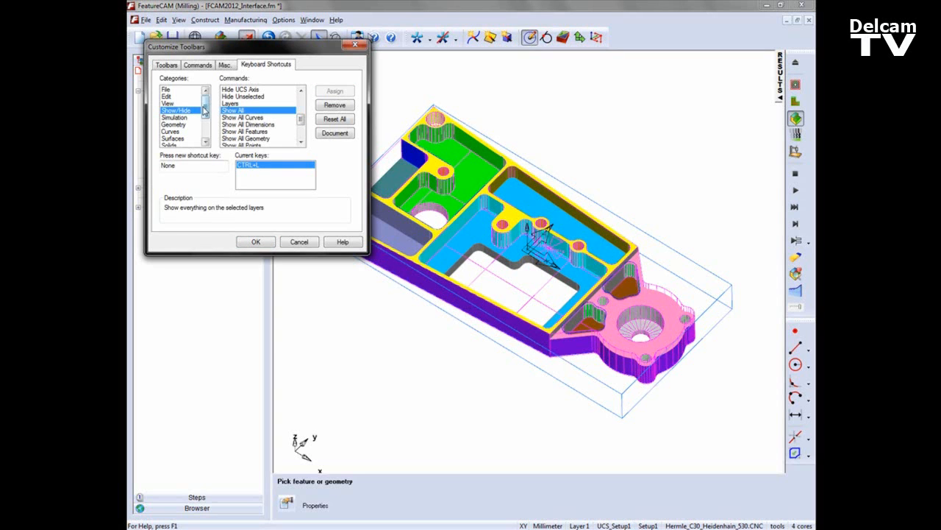
Assign CTRL+SHIFT+T as the keyboard shortcut for the Select by Color/Type command in the Edit category.
{"action": "left_click", "coordinate": [169, 96]}
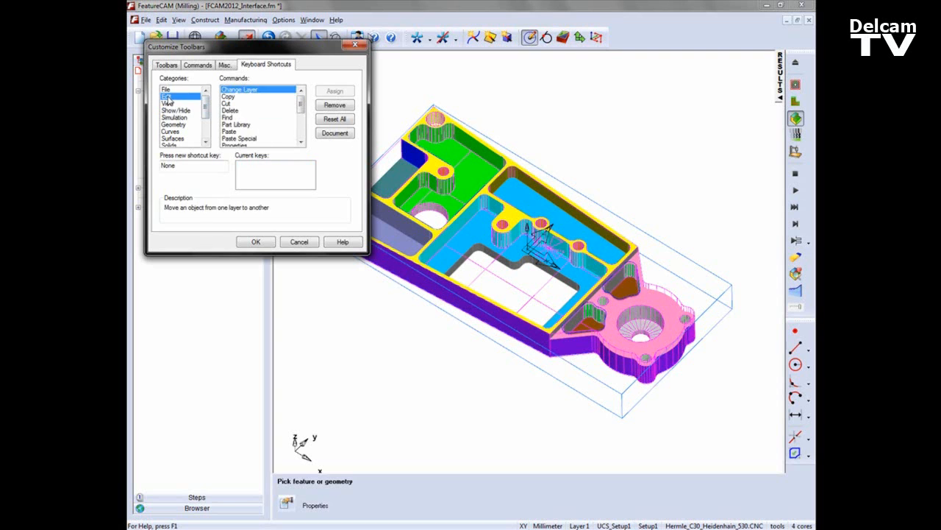
{"action": "left_click_drag", "start_coordinate": [303, 106], "coordinate": [302, 128]}
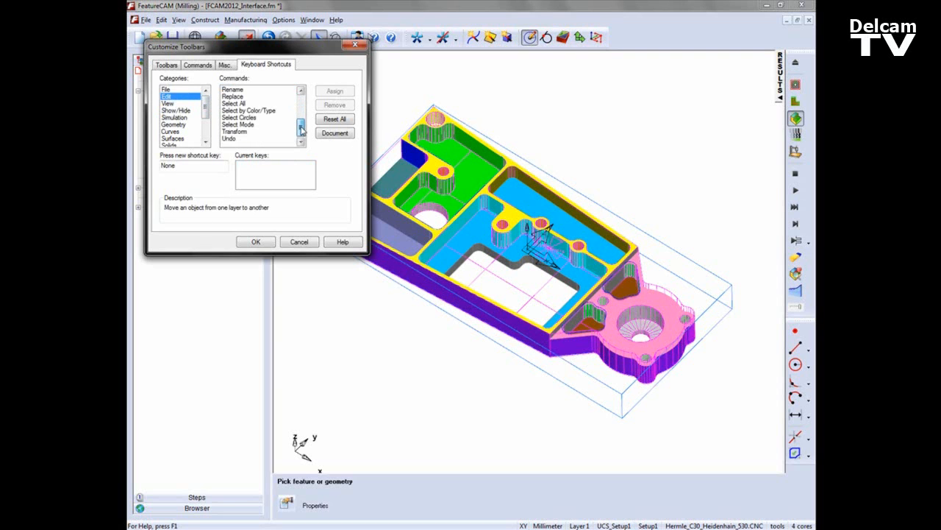
{"action": "left_click", "coordinate": [253, 111]}
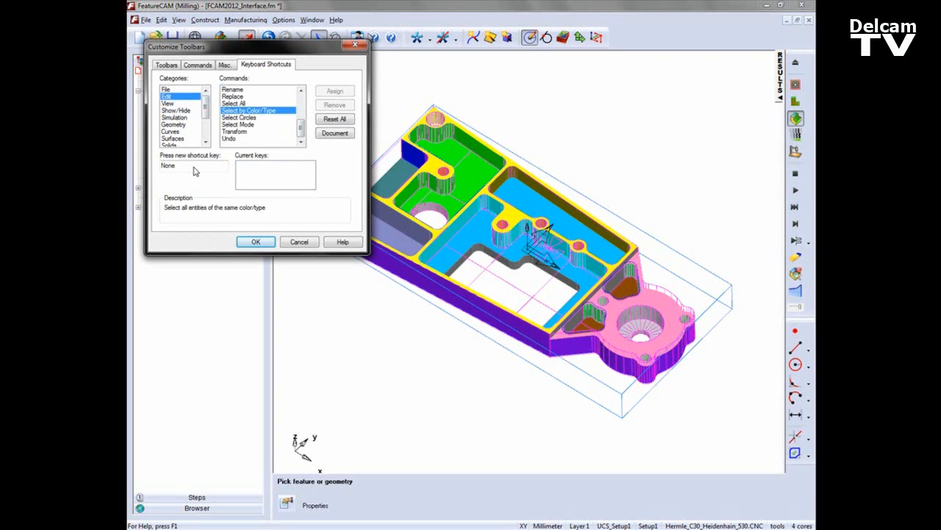
{"action": "key", "text": "ctrl+shift"}
{"action": "key", "text": "ctrl+shift+t"}
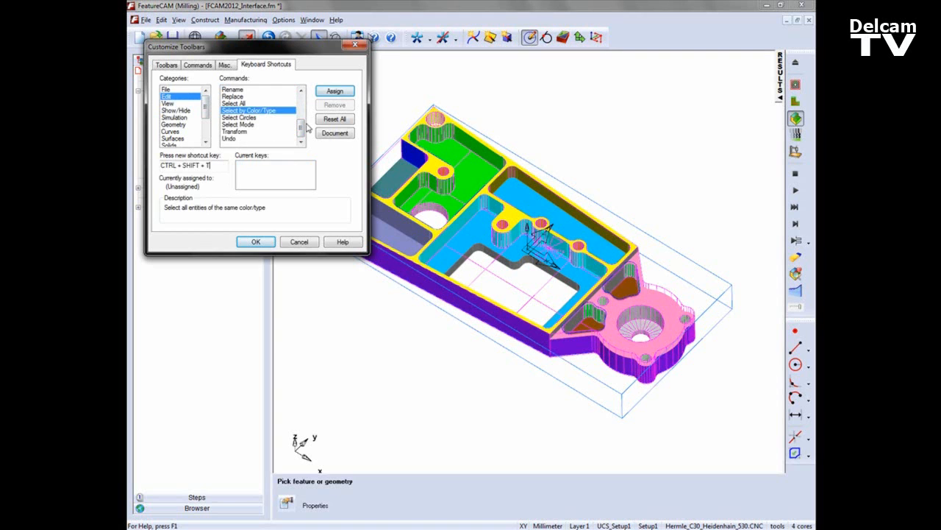
{"action": "left_click", "coordinate": [340, 95]}
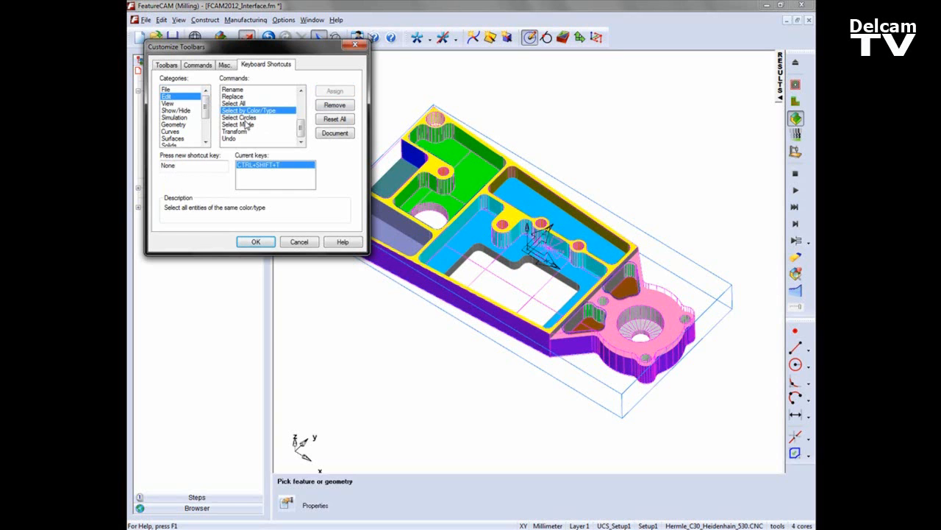
Document the shortcut assignments in a text file, close that file, and accept the customized shortcuts.
{"action": "left_click", "coordinate": [334, 134]}
{"action": "double_click", "coordinate": [374, 71]}
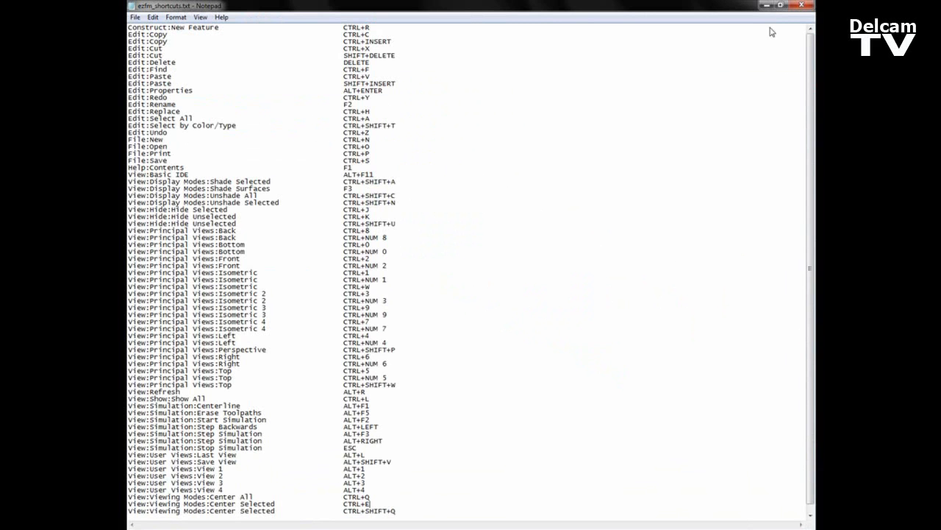
{"action": "left_click", "coordinate": [802, 5]}
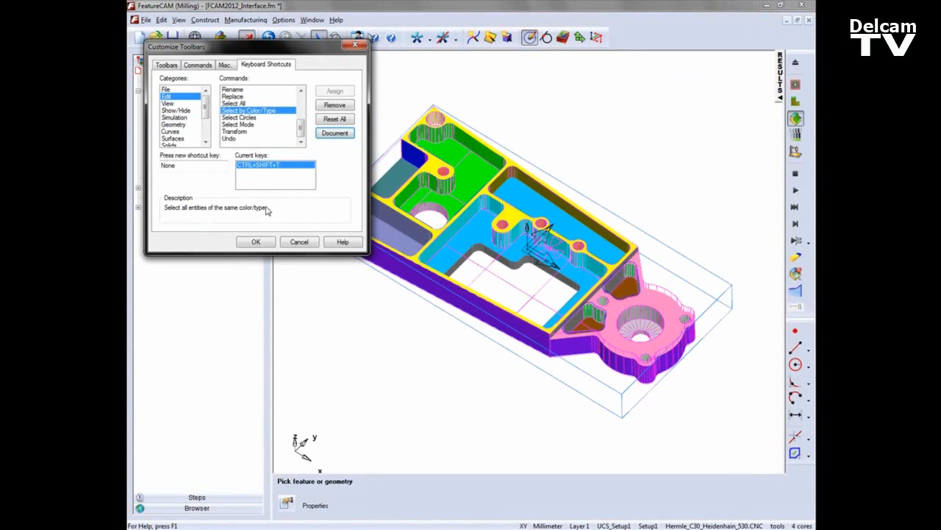
{"action": "left_click", "coordinate": [256, 242]}
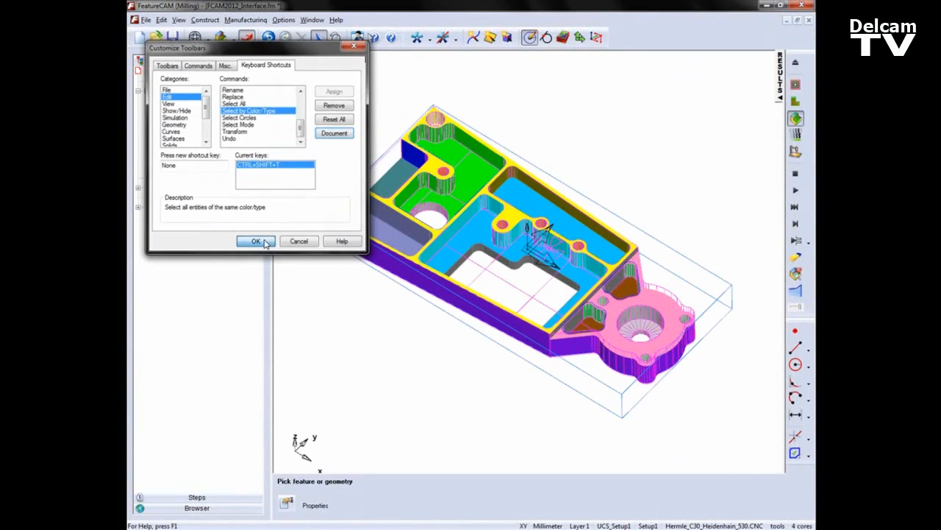
Select all solid faces sharing the color of the narrow pocket's floor, using Select by Color/Type.
{"action": "left_click", "coordinate": [388, 235]}
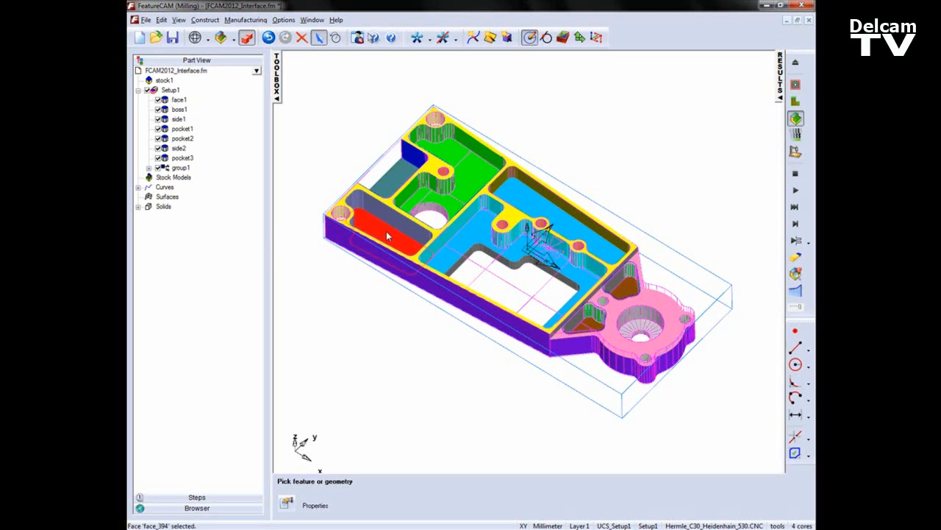
{"action": "key", "text": "ctrl+shift+c"}
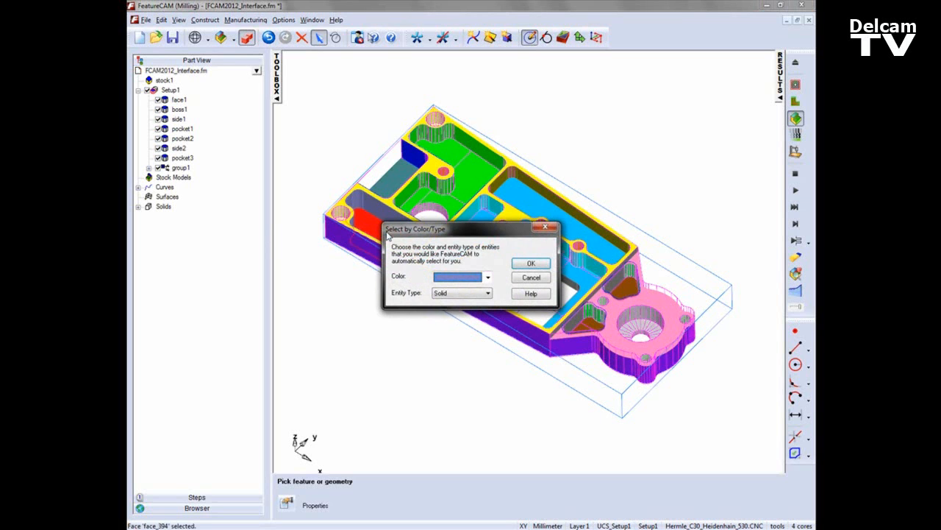
{"action": "left_click", "coordinate": [542, 267]}
{"action": "mouse_move", "coordinate": [455, 233]}
{"action": "middle_mouse_down"}
{"action": "mouse_move", "coordinate": [454, 275]}
{"action": "mouse_move", "coordinate": [447, 239]}
{"action": "middle_mouse_up"}
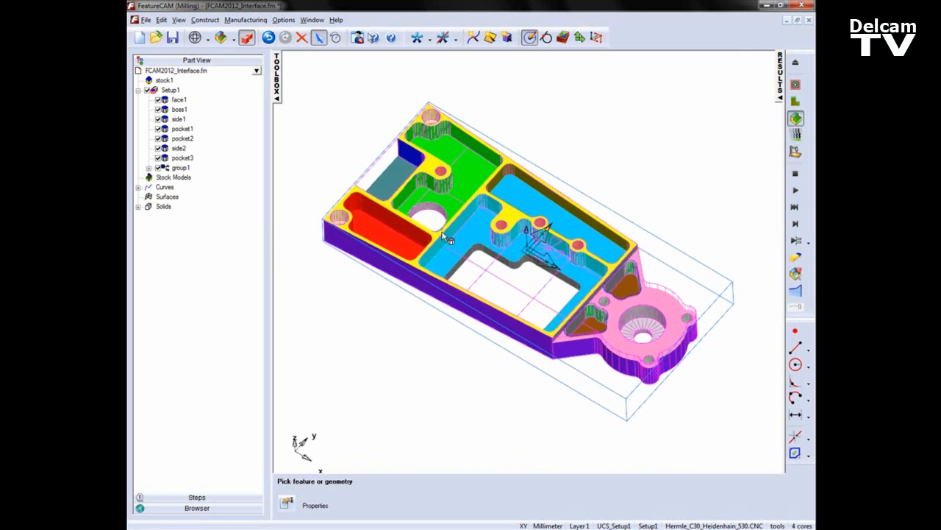
Hide all unselected geometry to isolate the narrow pocket's faces, and clear the selection.
{"action": "key", "text": "ctrl+k"}
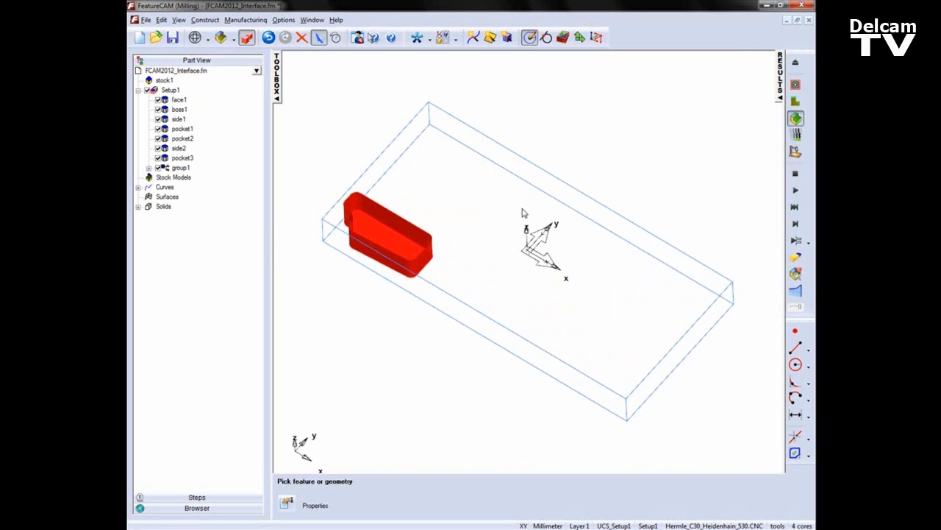
{"action": "middle_click_drag", "start_coordinate": [557, 295], "coordinate": [564, 336]}
{"action": "left_click", "coordinate": [484, 247]}
{"action": "mouse_move", "coordinate": [495, 265]}
{"action": "middle_mouse_down"}
{"action": "mouse_move", "coordinate": [487, 167]}
{"action": "mouse_move", "coordinate": [497, 273]}
{"action": "middle_mouse_up"}
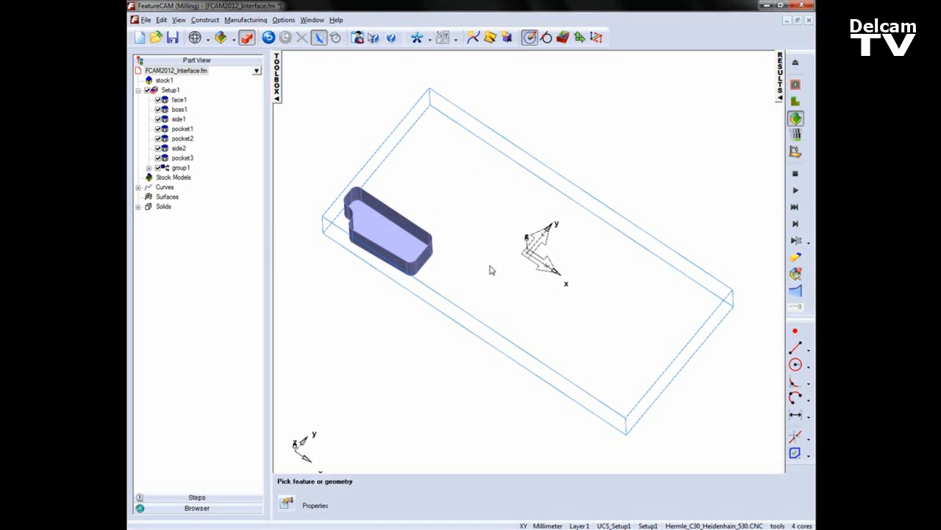
Create a pocket feature from the isolated faces with automatic recognition, selecting all recognized features and accepting the pocket's properties.
{"action": "left_click", "coordinate": [596, 37]}
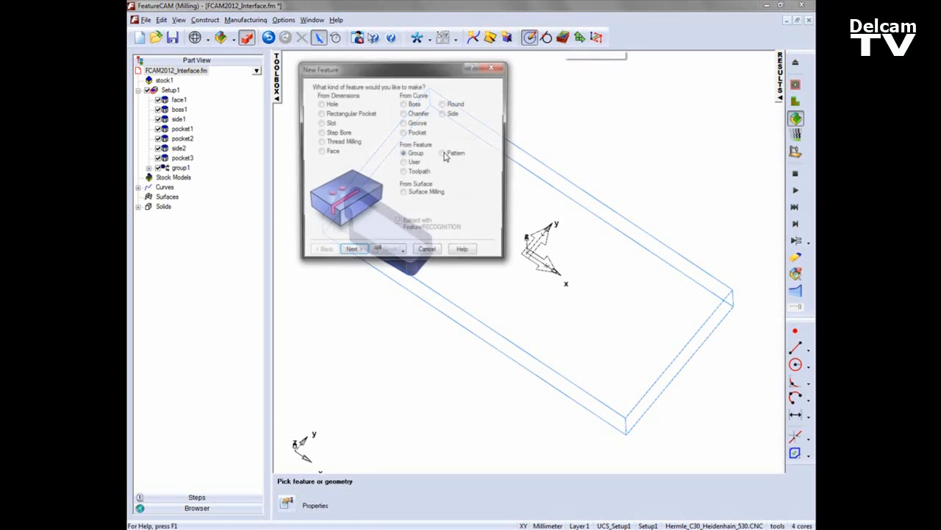
{"action": "left_click", "coordinate": [405, 132]}
{"action": "left_click", "coordinate": [352, 253]}
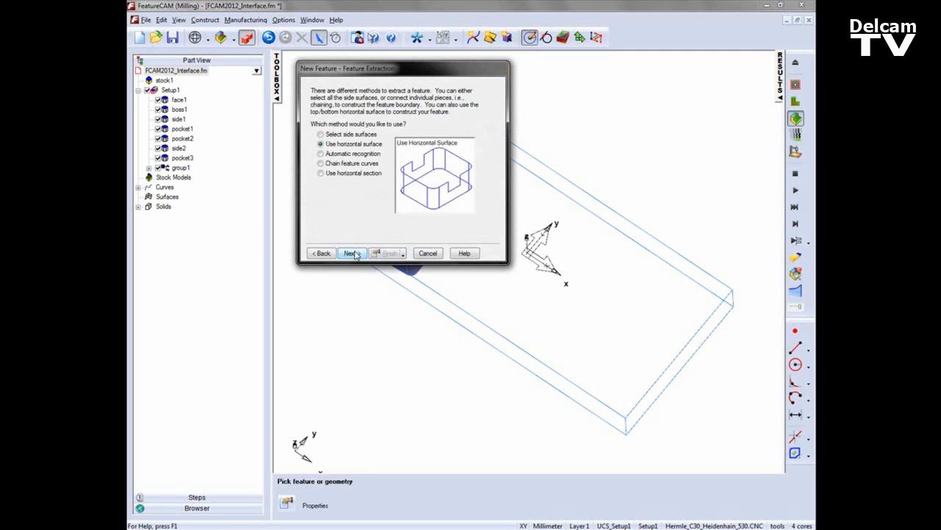
{"action": "left_click_drag", "start_coordinate": [405, 74], "coordinate": [618, 101]}
{"action": "left_click", "coordinate": [534, 181]}
{"action": "left_click", "coordinate": [565, 281]}
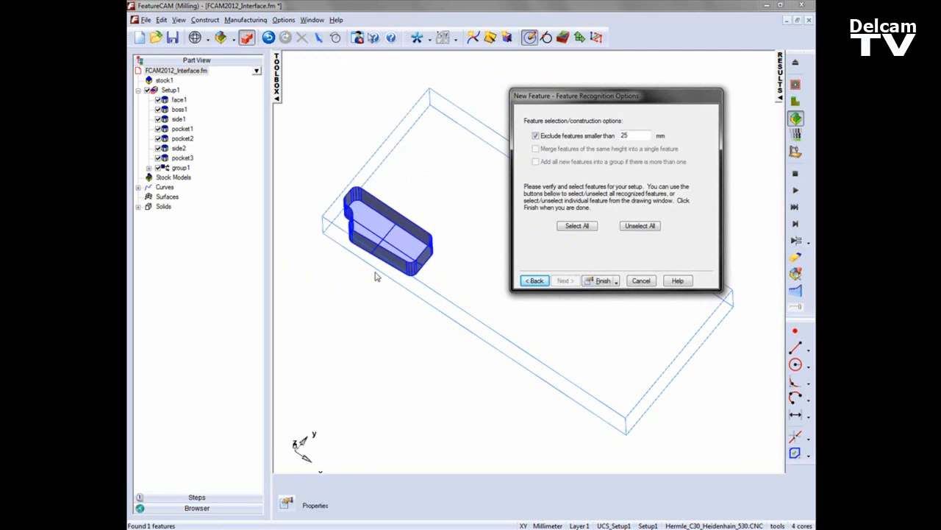
{"action": "left_click", "coordinate": [574, 225]}
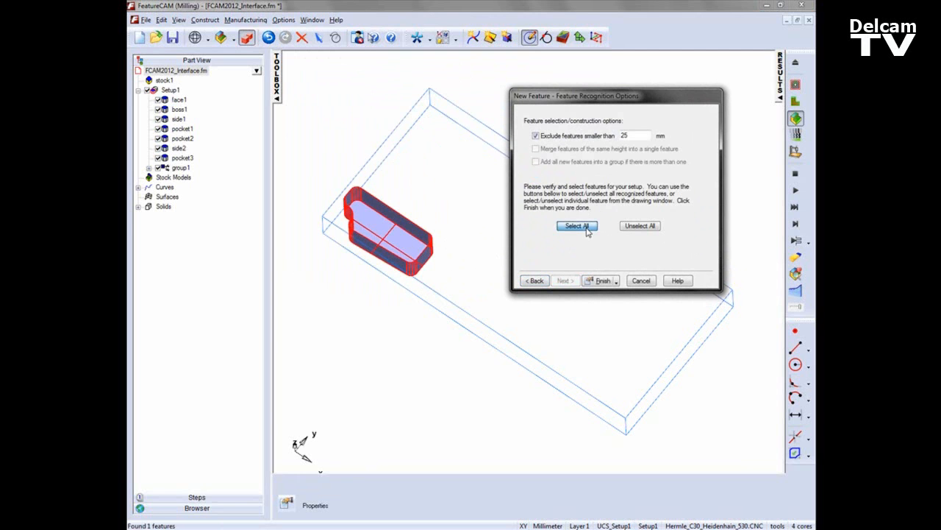
{"action": "left_click", "coordinate": [599, 282]}
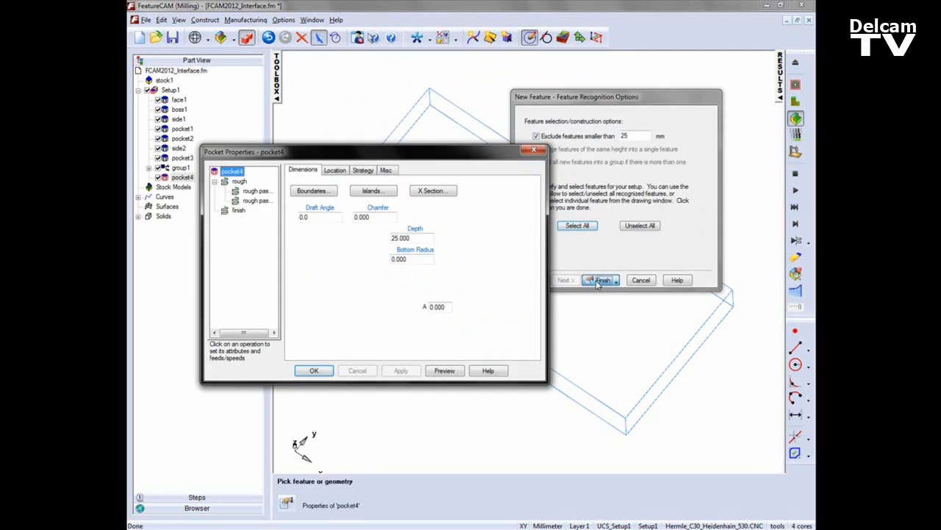
{"action": "left_click", "coordinate": [315, 370]}
Deselect the new pocket feature and show all hidden part geometry again.
{"action": "middle_click_drag", "start_coordinate": [493, 284], "coordinate": [496, 256]}
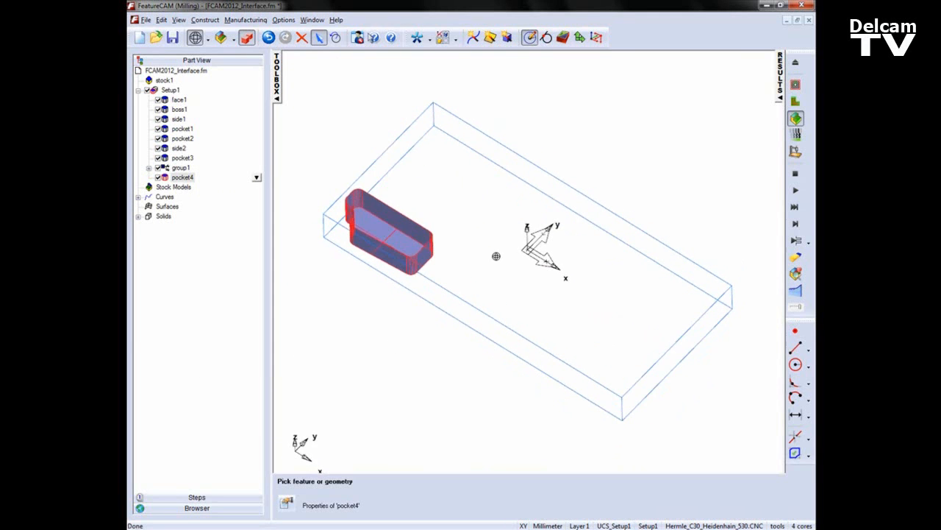
{"action": "left_click", "coordinate": [605, 125]}
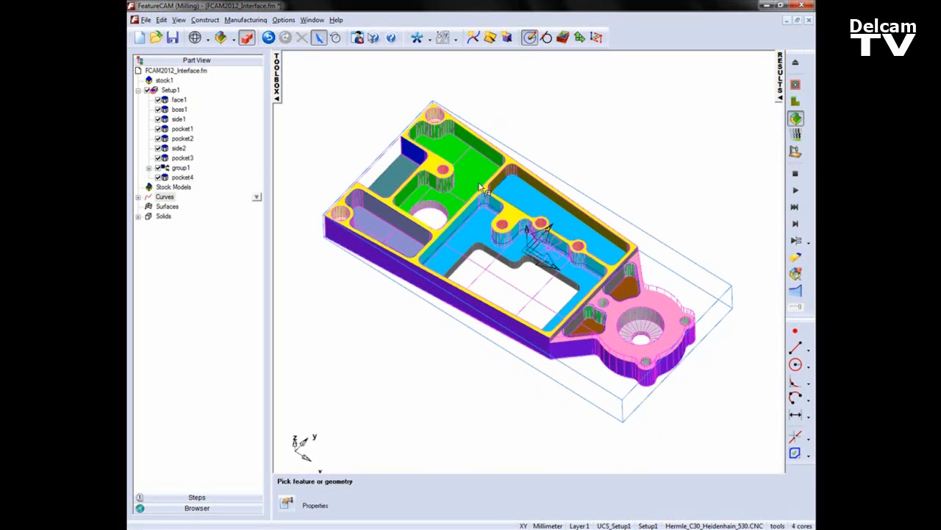
{"action": "middle_click_drag", "start_coordinate": [424, 225], "coordinate": [553, 176]}
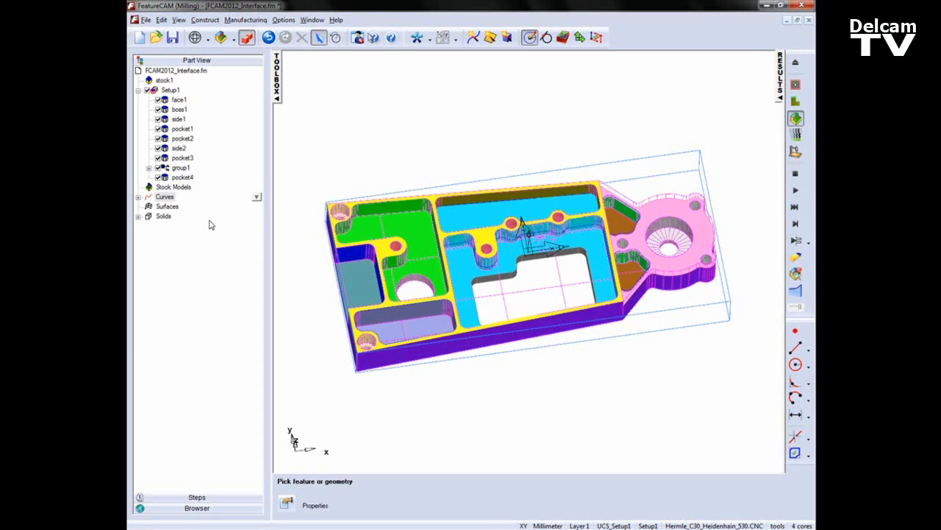
Delete all curves from curve1 to curve9 in the part tree, keeping every curve that is part of a feature.
{"action": "left_click", "coordinate": [139, 197]}
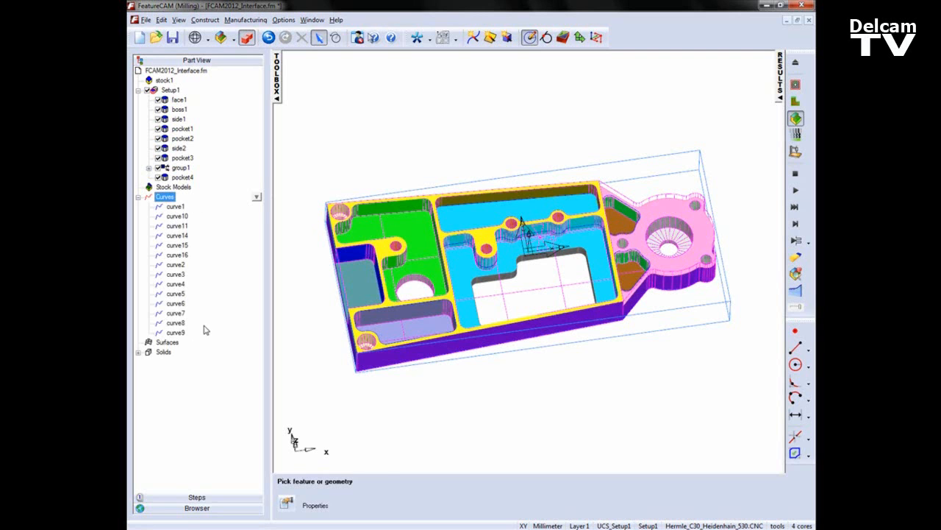
{"action": "left_click", "coordinate": [180, 207]}
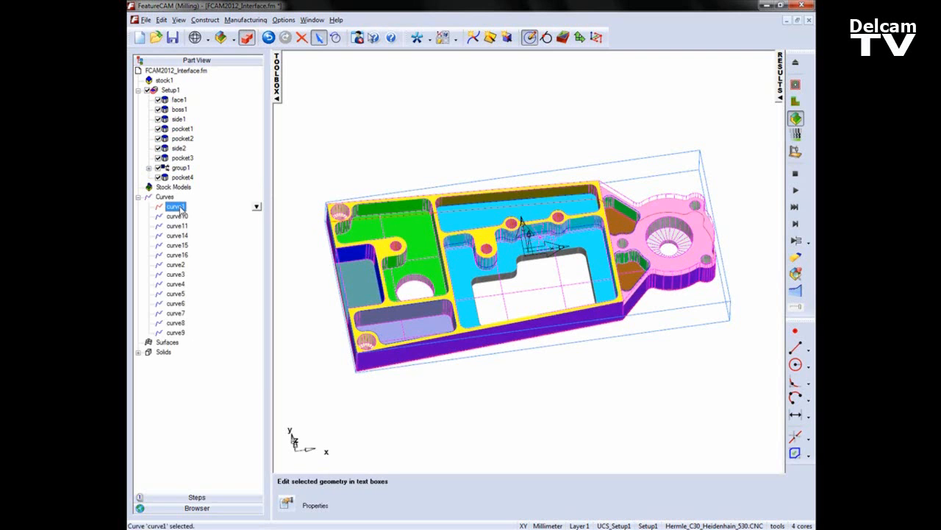
{"action": "left_click", "coordinate": [177, 333], "text": "shift"}
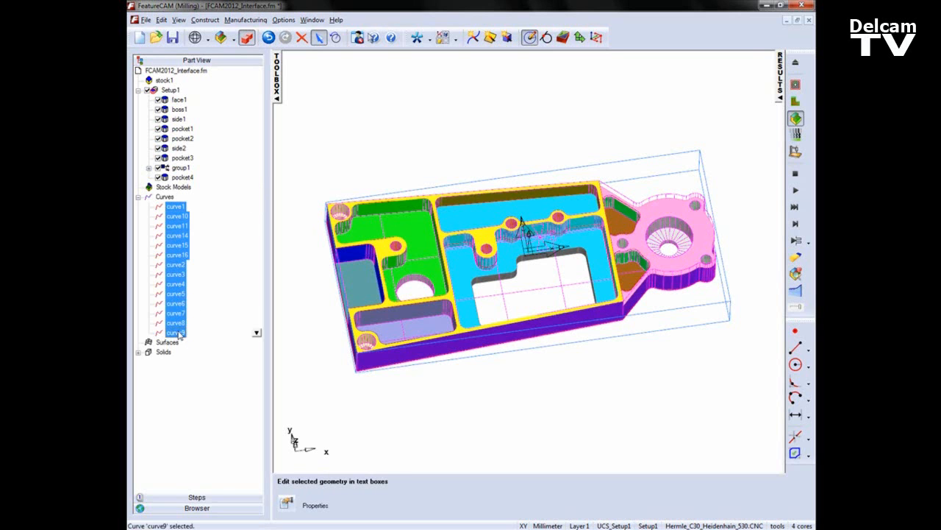
{"action": "right_click", "coordinate": [183, 250]}
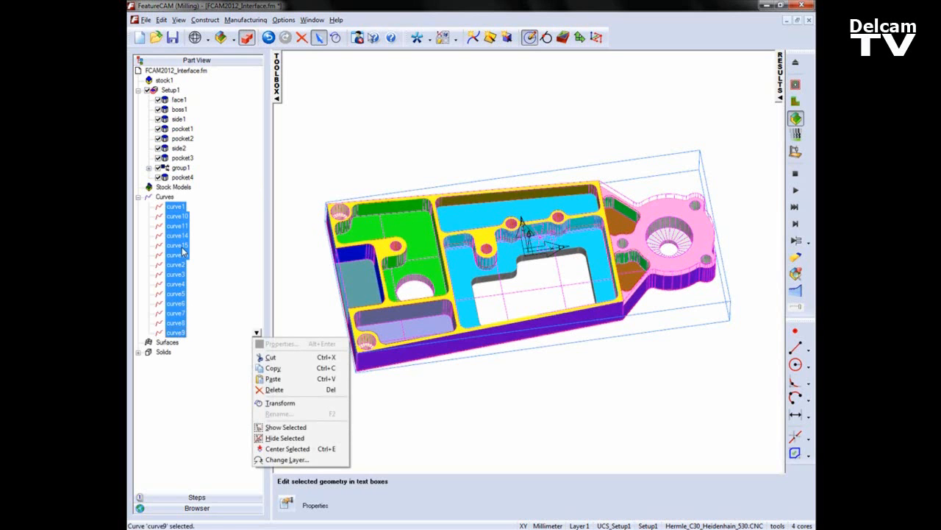
{"action": "left_click", "coordinate": [274, 390]}
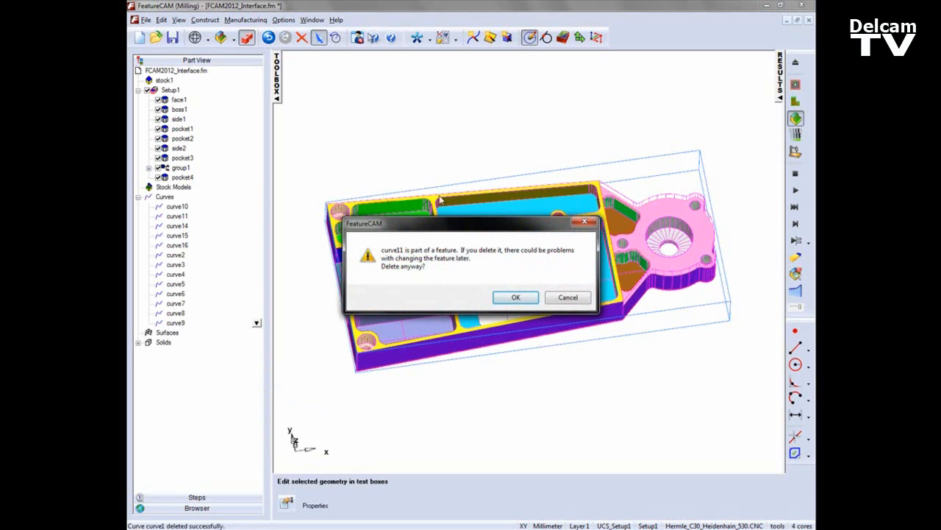
{"action": "left_click", "coordinate": [567, 300]}
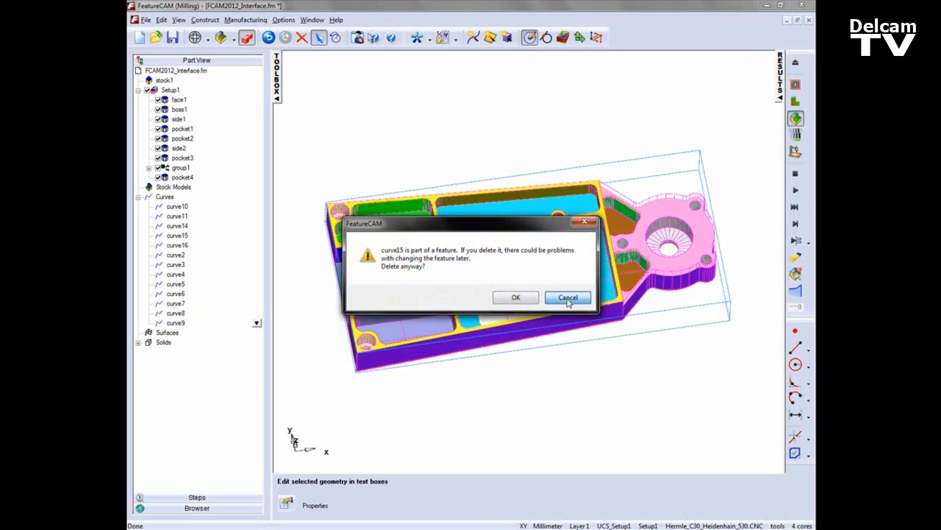
{"action": "left_click", "coordinate": [567, 299]}
{"action": "left_click", "coordinate": [567, 299]}
{"action": "left_click", "coordinate": [568, 298]}
{"action": "left_click", "coordinate": [568, 298]}
{"action": "left_click", "coordinate": [567, 299]}
{"action": "left_click", "coordinate": [568, 298]}
{"action": "left_click", "coordinate": [568, 299]}
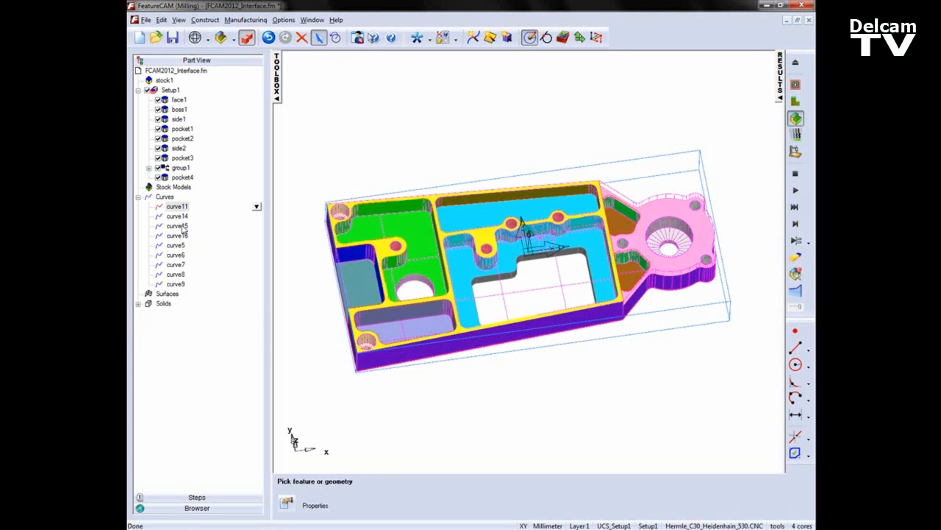
{"action": "left_click", "coordinate": [400, 166]}
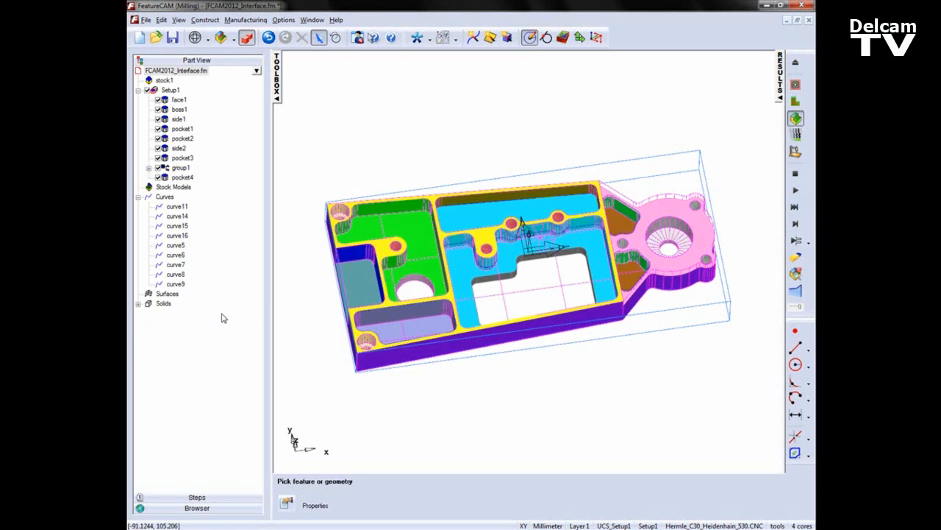
Copy the features face1, boss1 and side2 together with curve11, curve15, curve5 and the solid ps_solid1.
{"action": "left_click", "coordinate": [178, 100]}
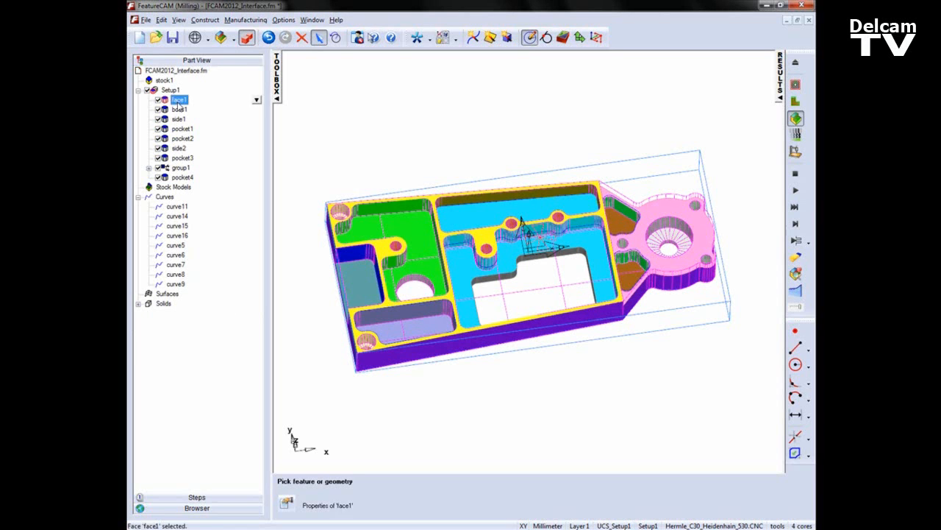
{"action": "left_click", "coordinate": [180, 110], "text": "ctrl"}
{"action": "left_click", "coordinate": [178, 148], "text": "ctrl"}
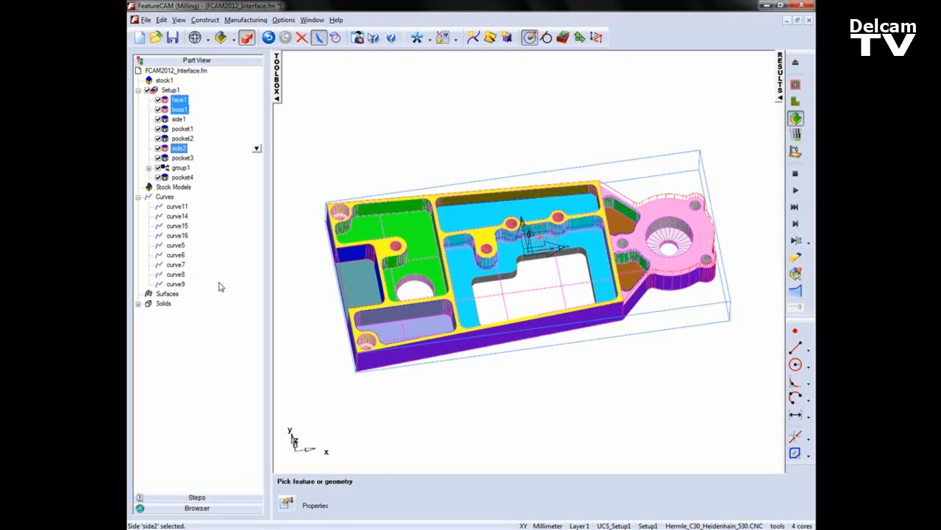
{"action": "left_click", "coordinate": [177, 205], "text": "ctrl"}
{"action": "left_click", "coordinate": [177, 225], "text": "ctrl"}
{"action": "left_click", "coordinate": [176, 245], "text": "ctrl"}
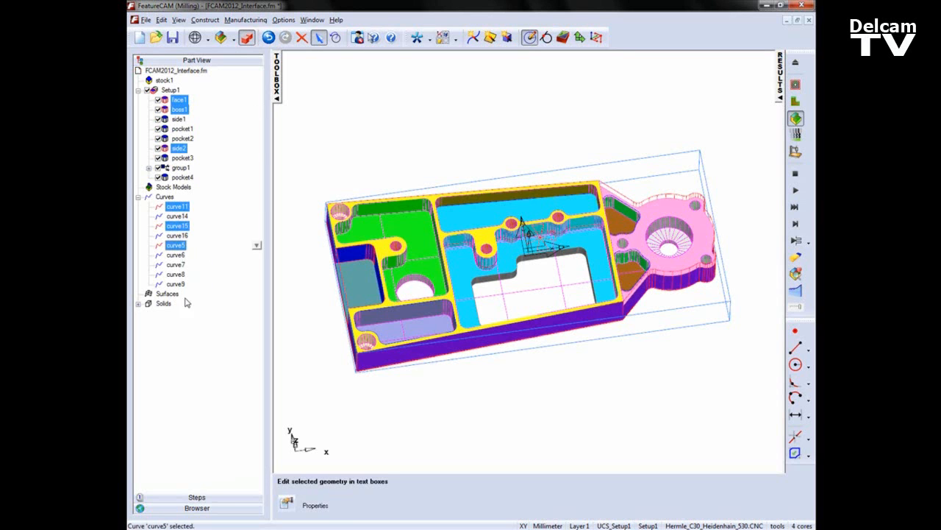
{"action": "left_click", "coordinate": [139, 303]}
{"action": "left_click", "coordinate": [171, 315], "text": "ctrl"}
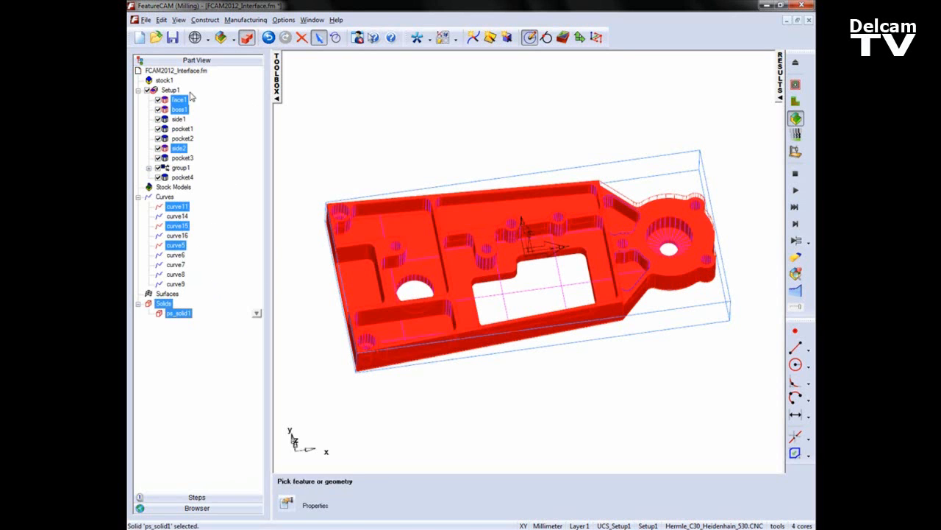
{"action": "left_click", "coordinate": [161, 20]}
{"action": "left_click", "coordinate": [175, 68]}
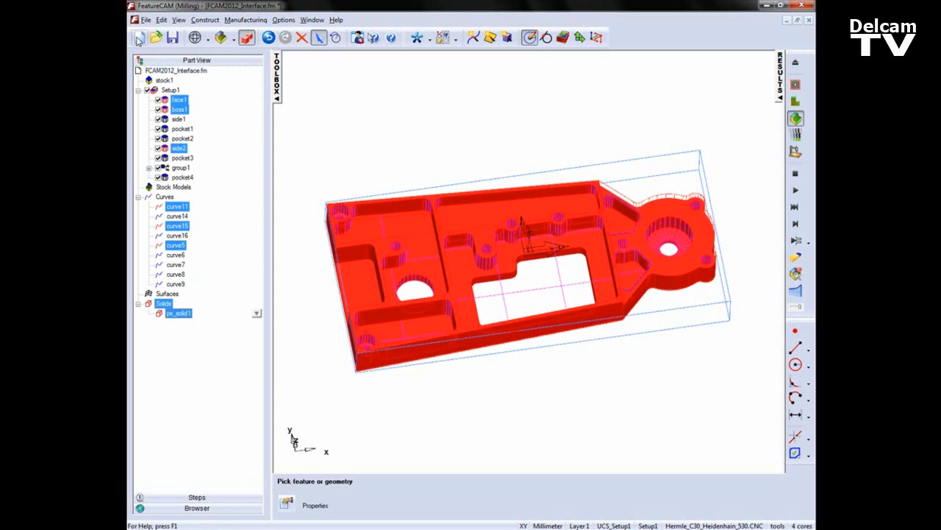
Create a new milling document and paste the copied features, curves and solid into it.
{"action": "left_click", "coordinate": [139, 37]}
{"action": "left_click", "coordinate": [527, 182]}
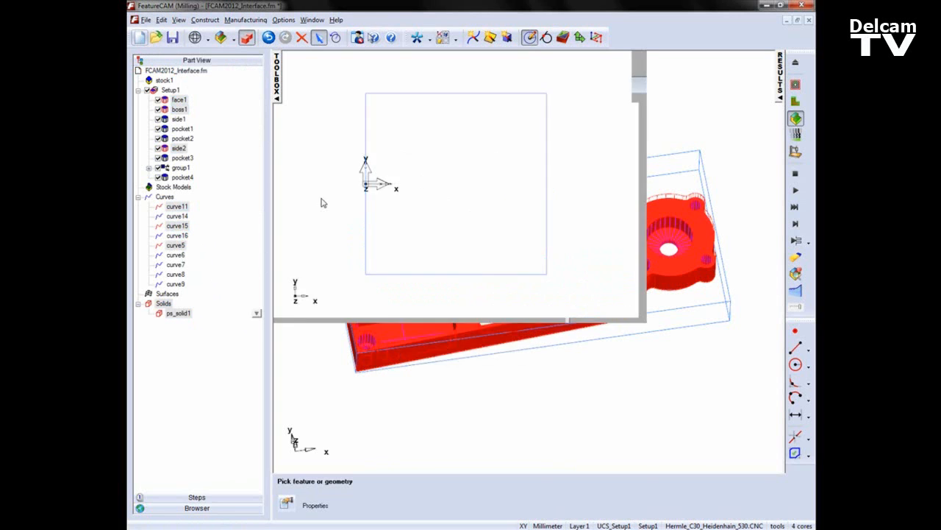
{"action": "left_click", "coordinate": [641, 264]}
{"action": "left_click", "coordinate": [162, 20]}
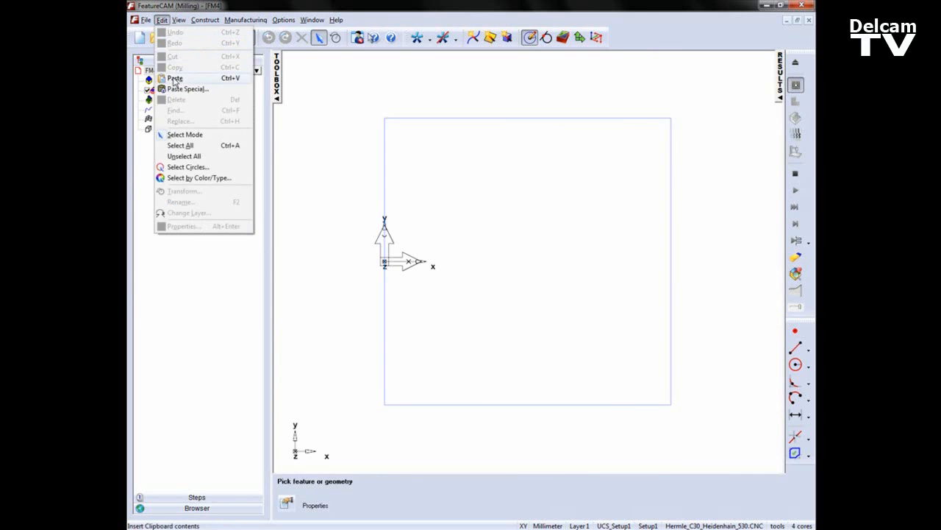
{"action": "left_click", "coordinate": [174, 78]}
{"action": "middle_click_drag", "start_coordinate": [552, 304], "coordinate": [569, 161]}
{"action": "left_click", "coordinate": [514, 155]}
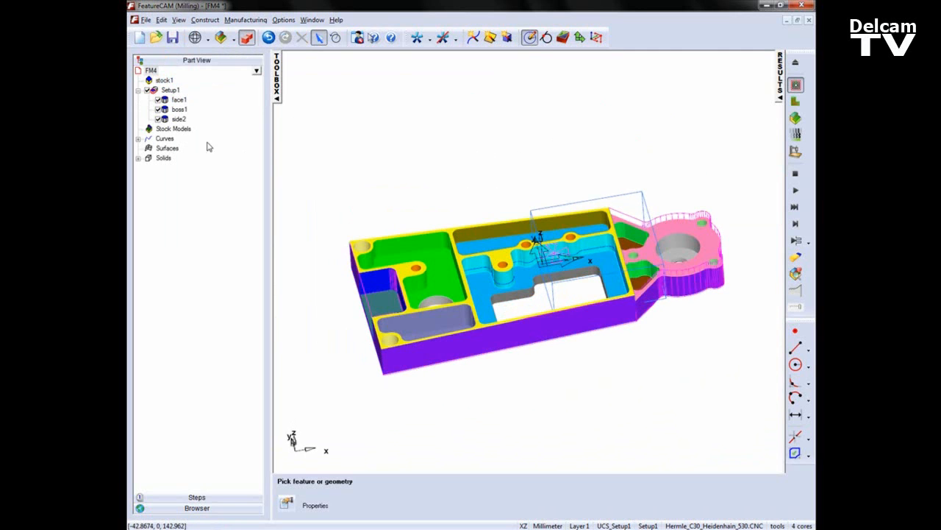
Examine the pasted features, curves and solid in the new document's part tree by selecting them individually, and clear the selection.
{"action": "left_click", "coordinate": [176, 101]}
{"action": "left_click", "coordinate": [179, 109]}
{"action": "left_click", "coordinate": [179, 119]}
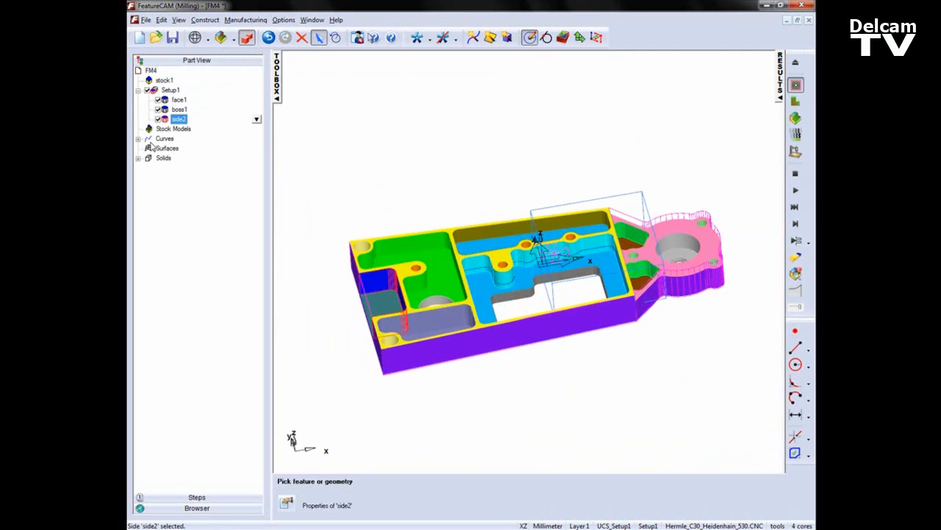
{"action": "left_click", "coordinate": [138, 139]}
{"action": "left_click", "coordinate": [173, 148]}
{"action": "left_click", "coordinate": [175, 169]}
{"action": "left_click", "coordinate": [138, 187]}
{"action": "left_click", "coordinate": [178, 197]}
{"action": "left_click", "coordinate": [423, 165]}
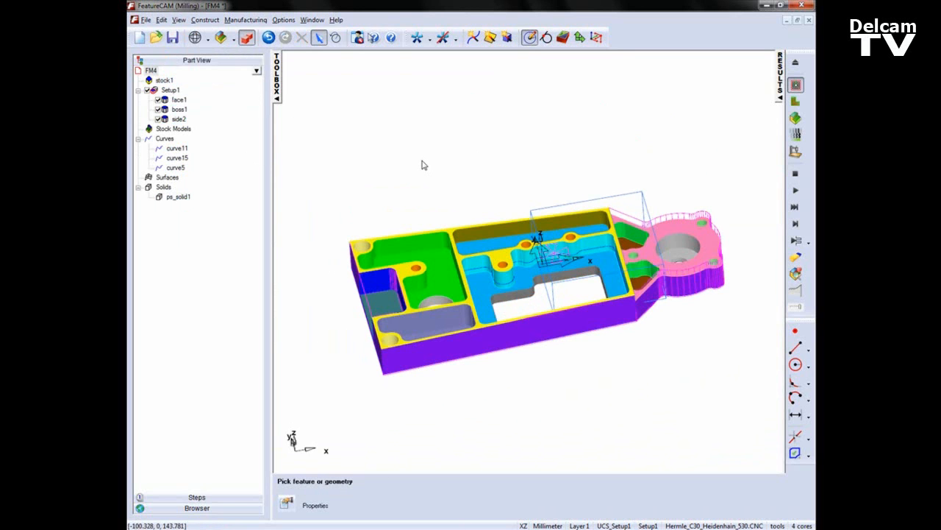